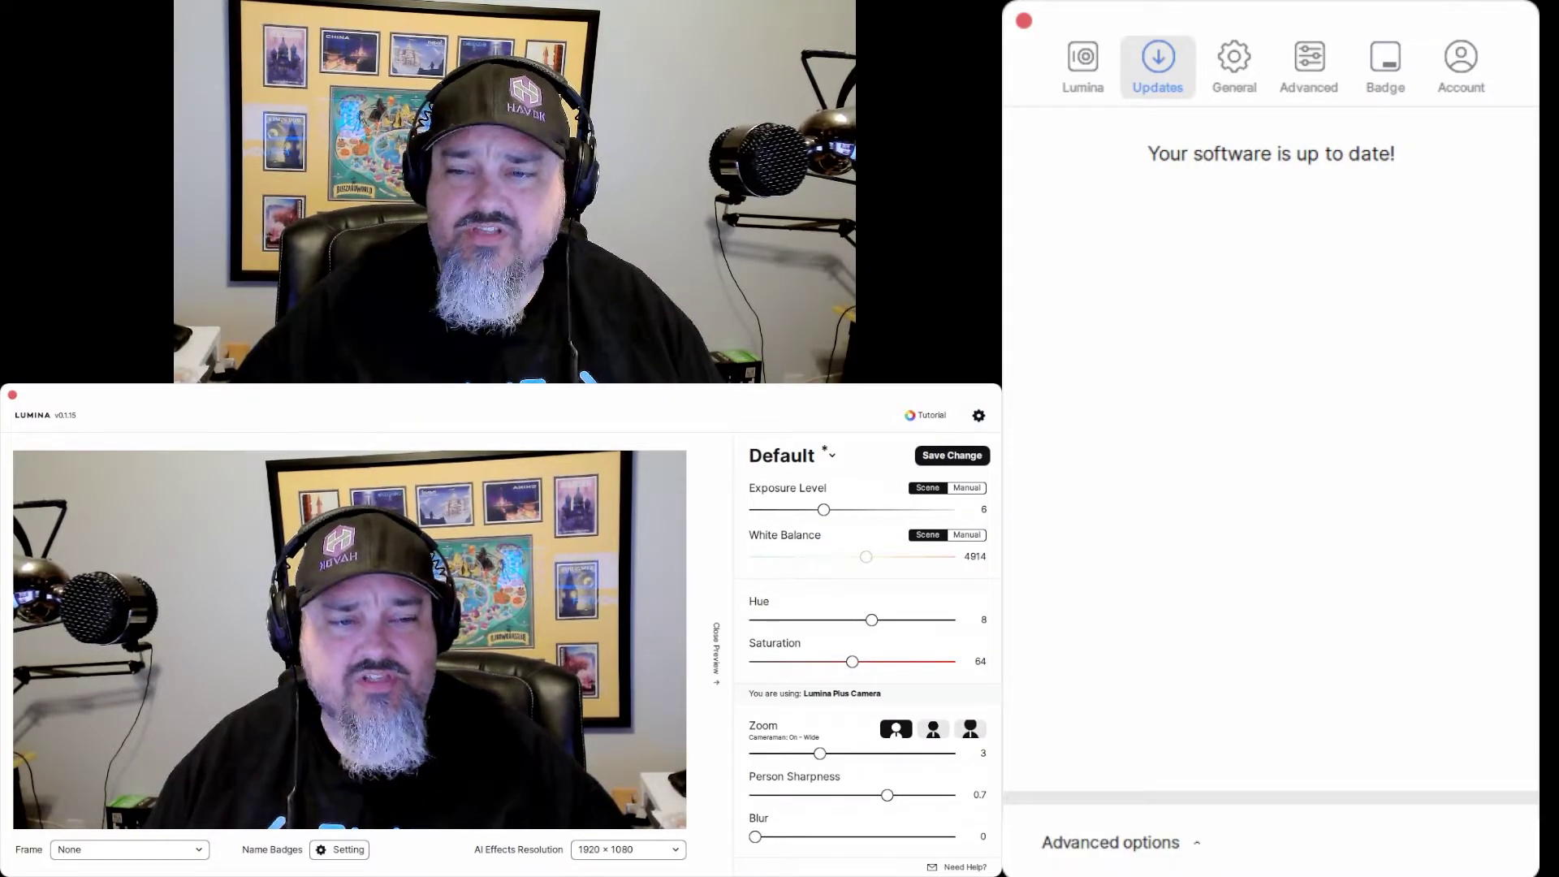
Step: Try several camera frames, including Ukraine Flag, and set the frame back to None
left_click(120, 850)
left_click(158, 578)
left_click(82, 850)
left_click(118, 794)
left_click(104, 852)
left_click(139, 662)
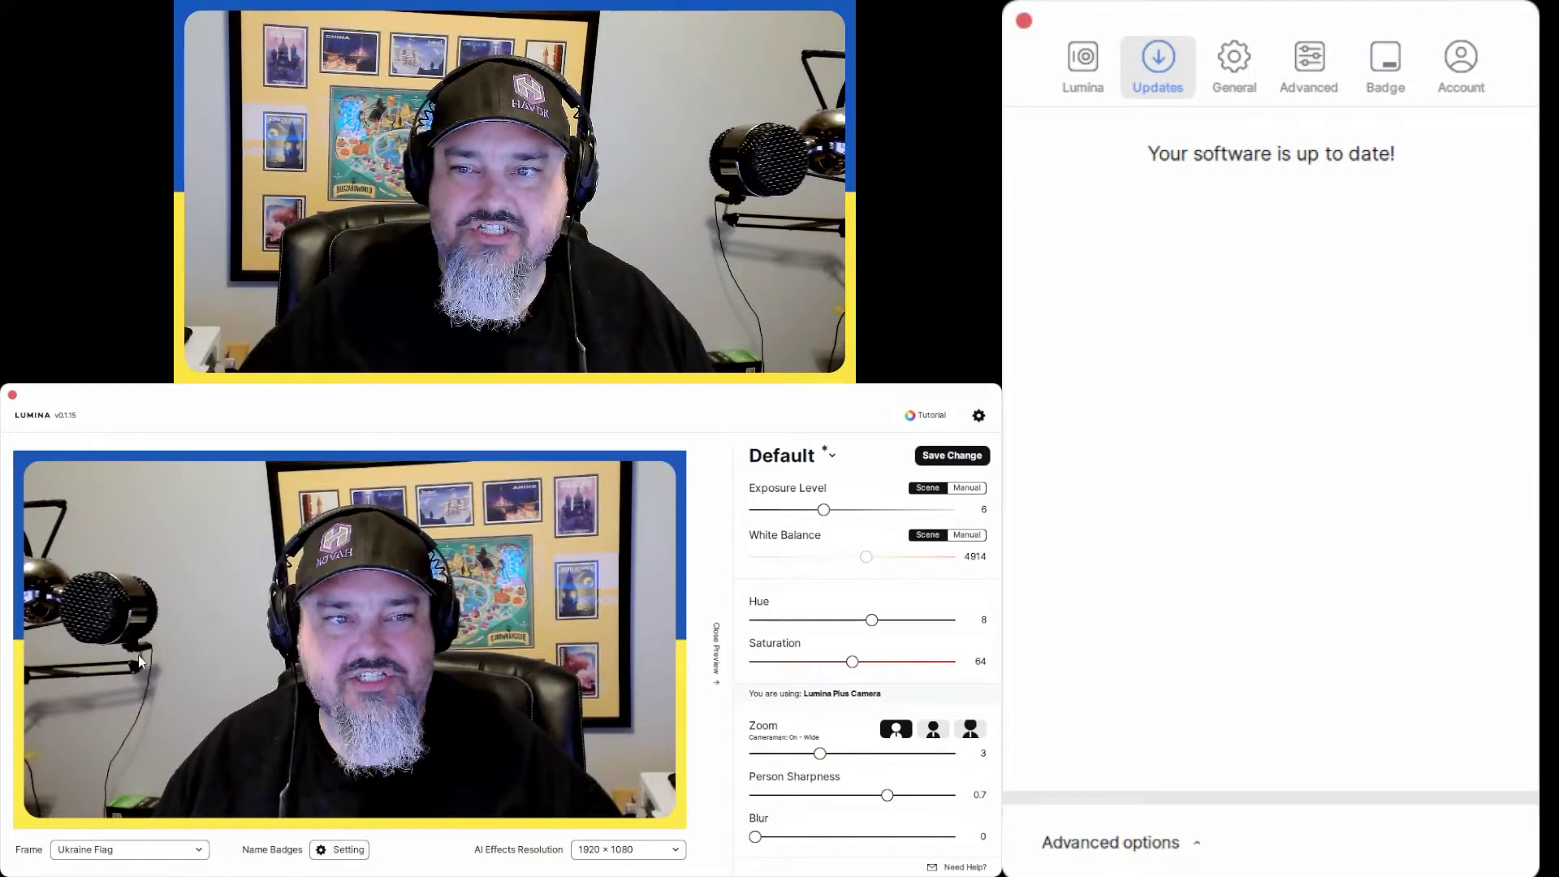
left_click(132, 857)
left_click(154, 550)
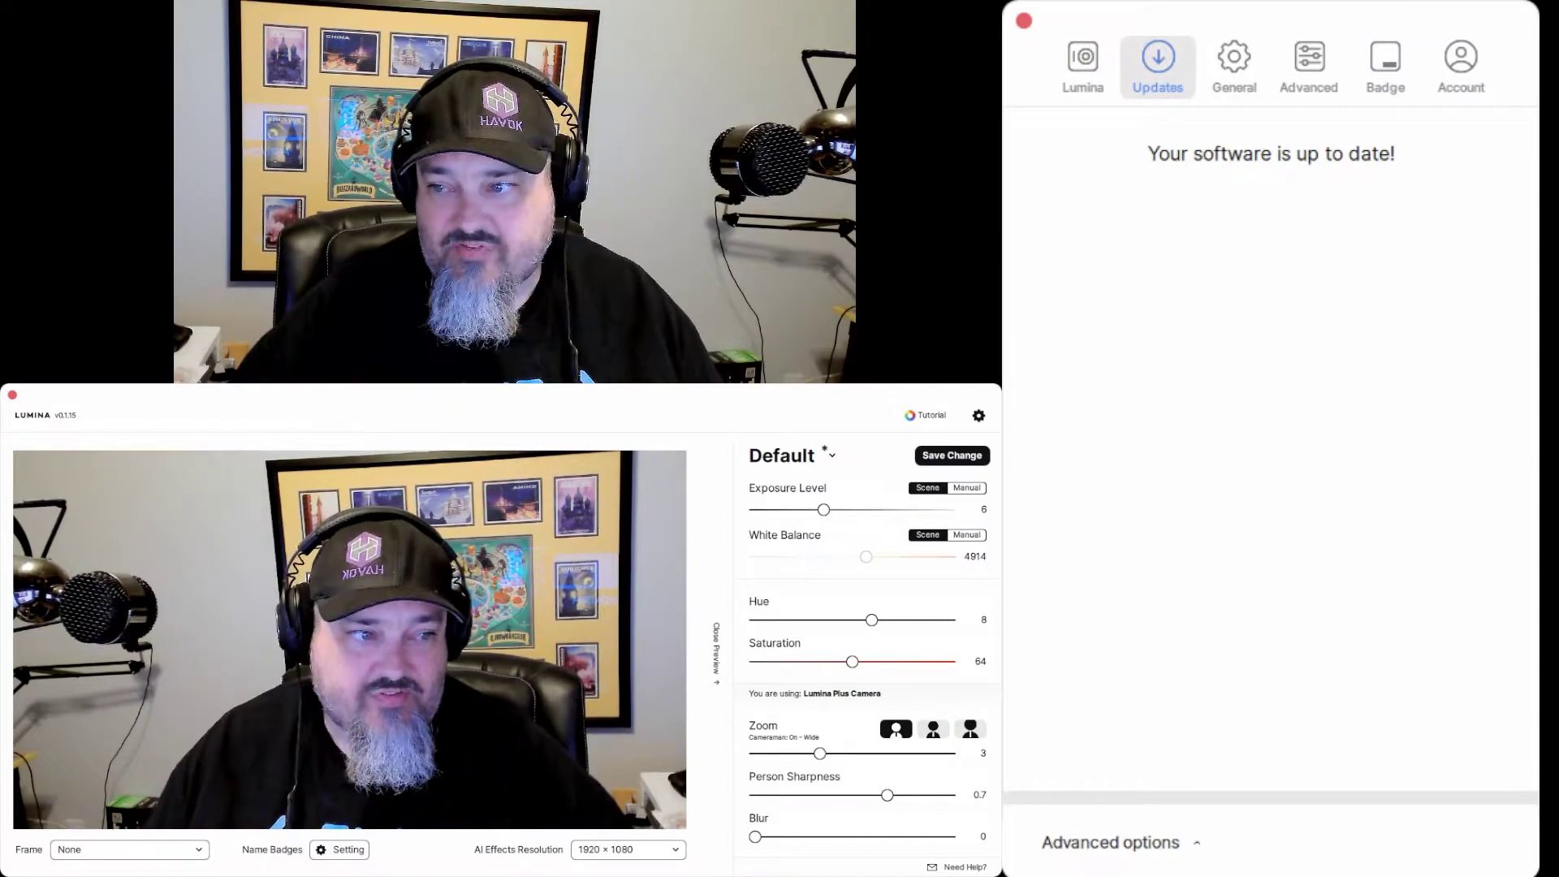
left_click(639, 853)
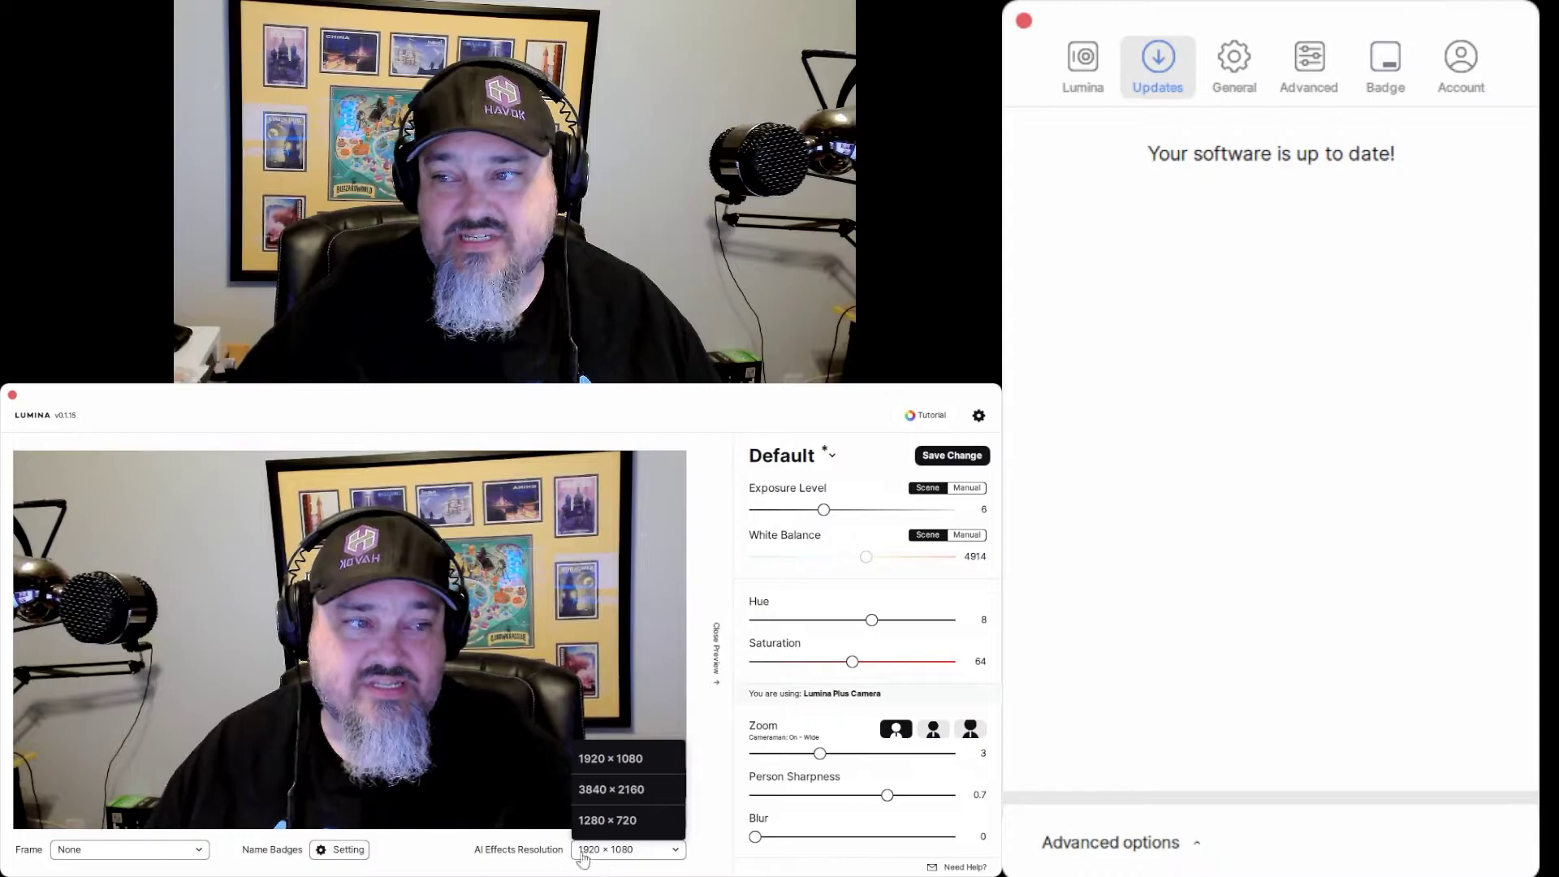
left_click(439, 847)
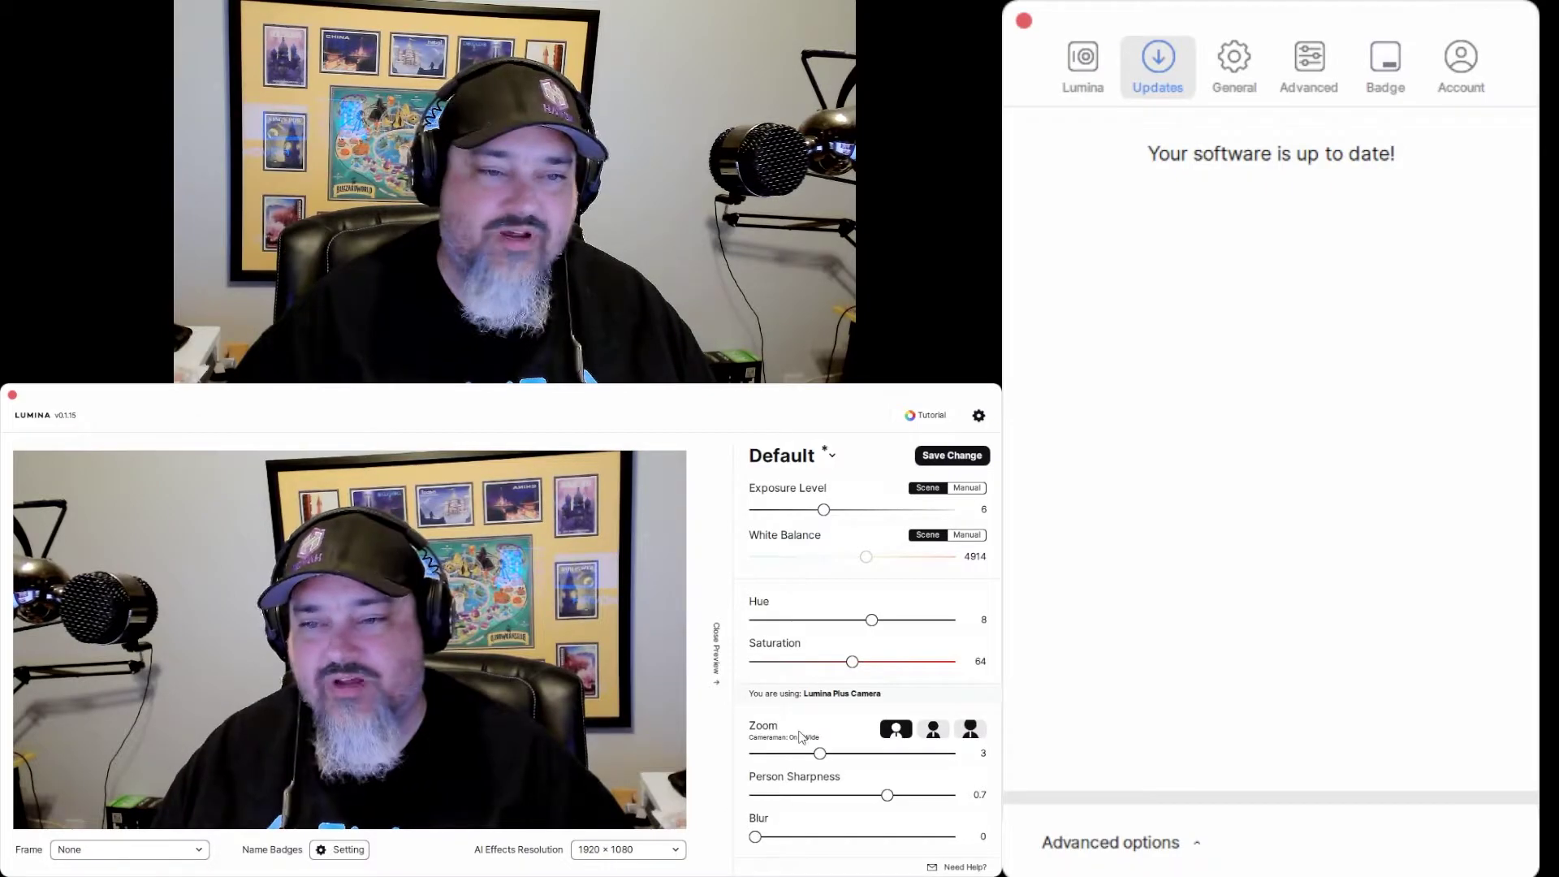
Step: Adjust the zoom manually to 3 with Cameraman off, and try blur at 6 before setting it to 3
mouse_move(820, 753)
left_mouse_down()
mouse_move(933, 753)
mouse_move(779, 753)
mouse_move(812, 751)
left_mouse_up()
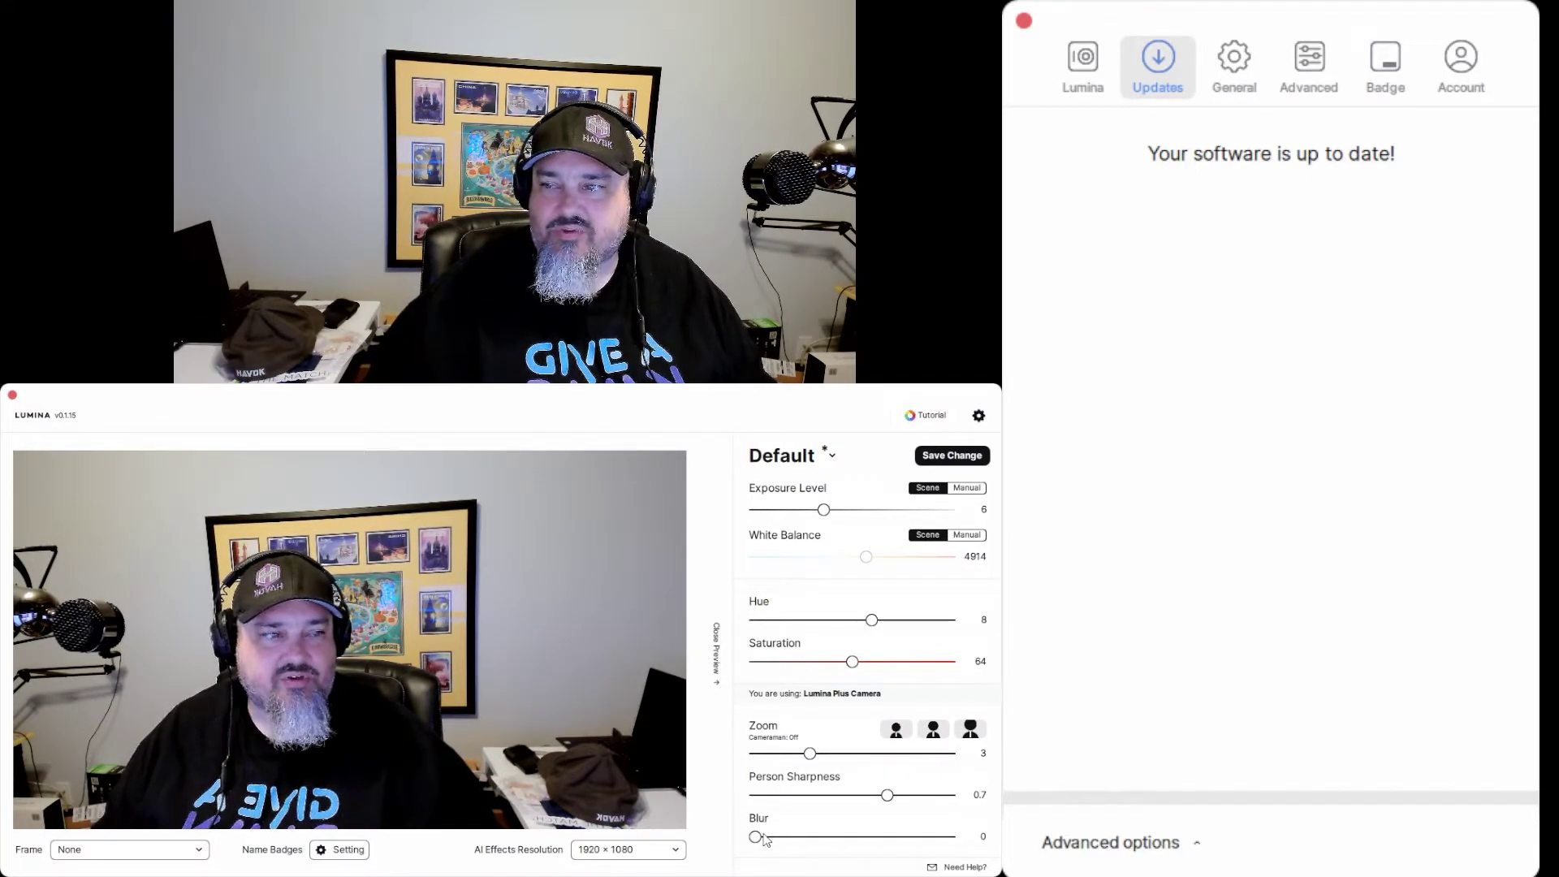
left_click_drag(763, 838, 1054, 786)
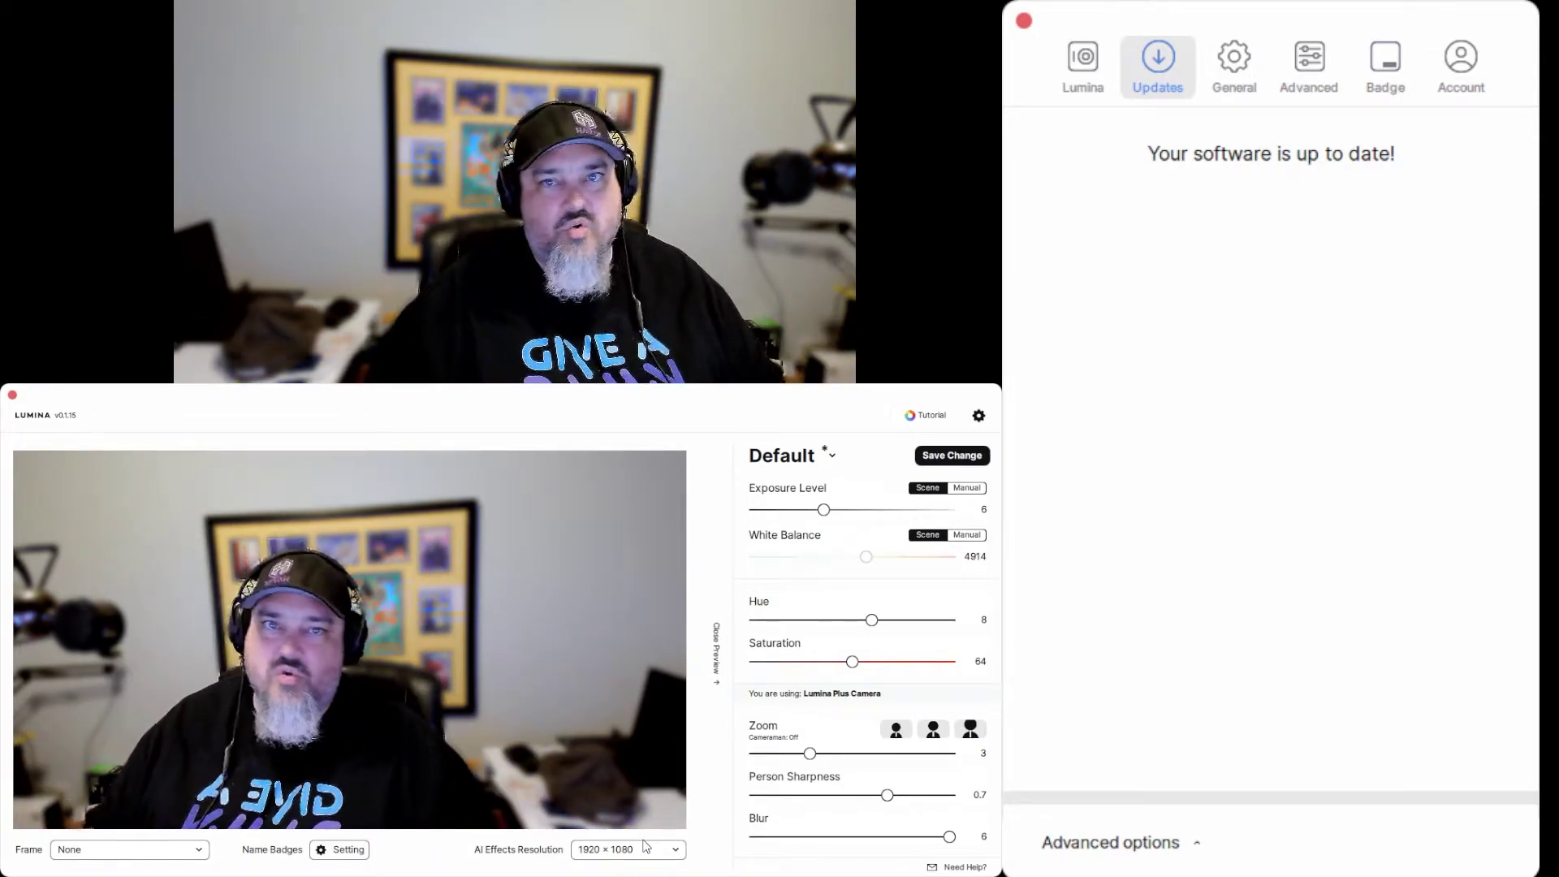
left_click_drag(939, 841, 854, 843)
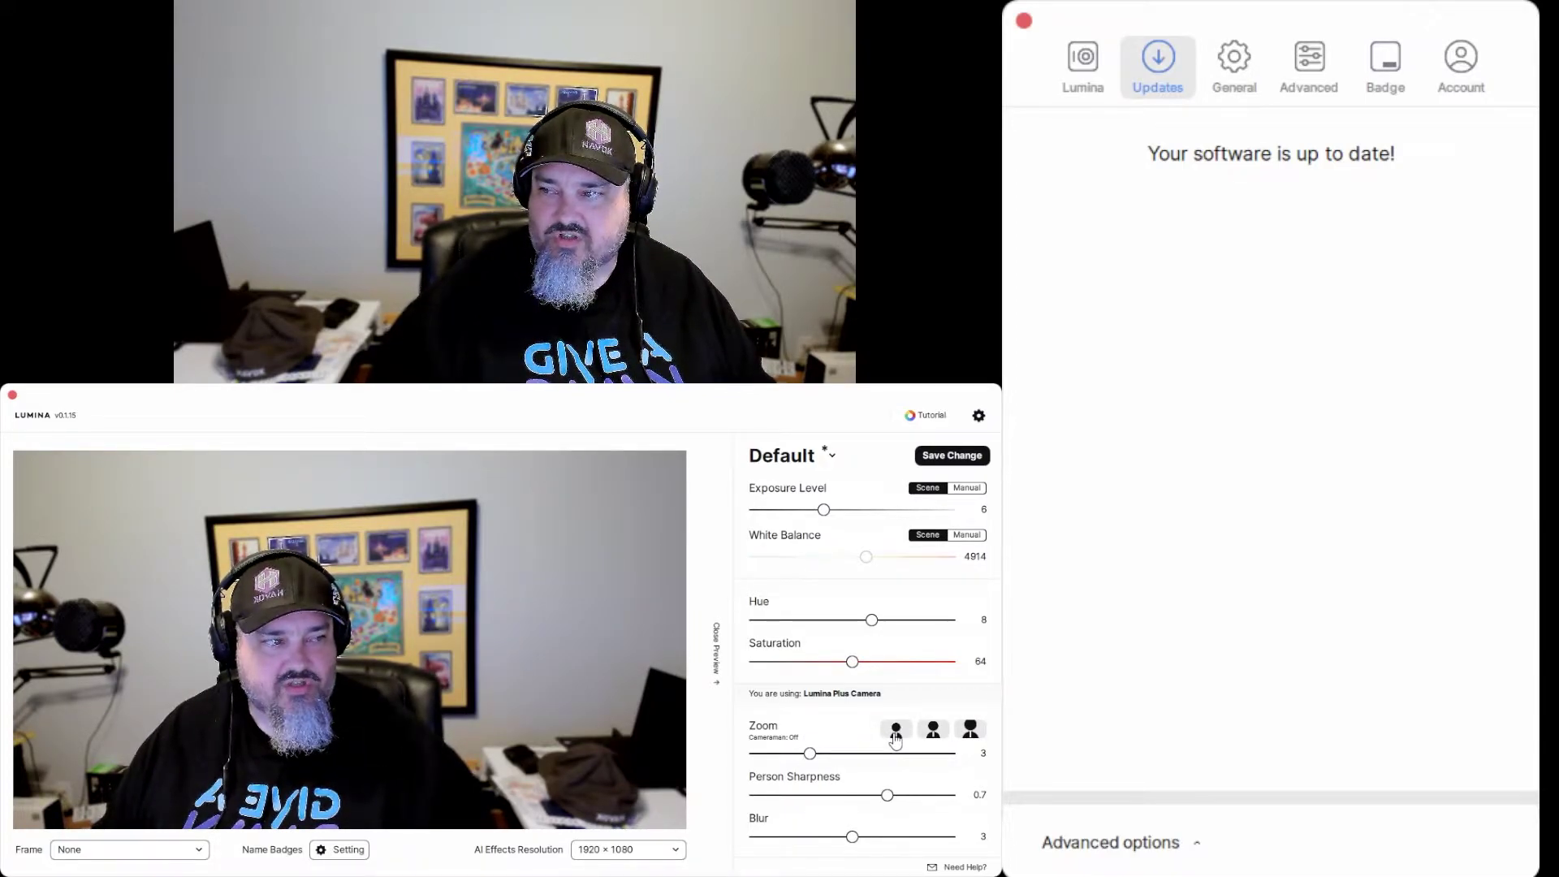
Step: Turn Cameraman on and compare its medium and close-up framings, leaving it on medium
left_click(932, 735)
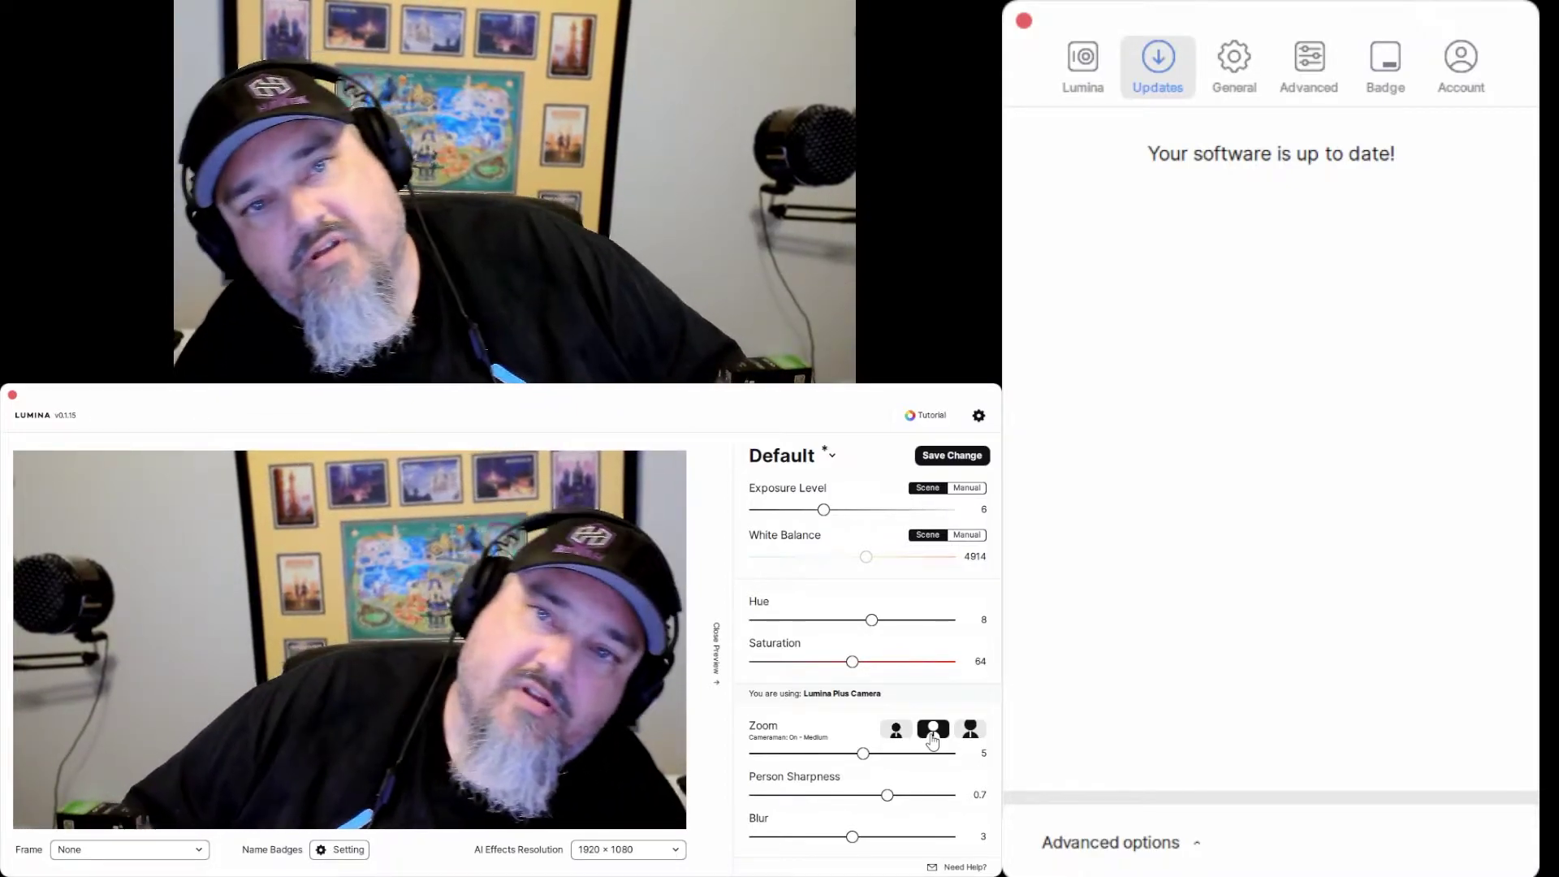
left_click(971, 731)
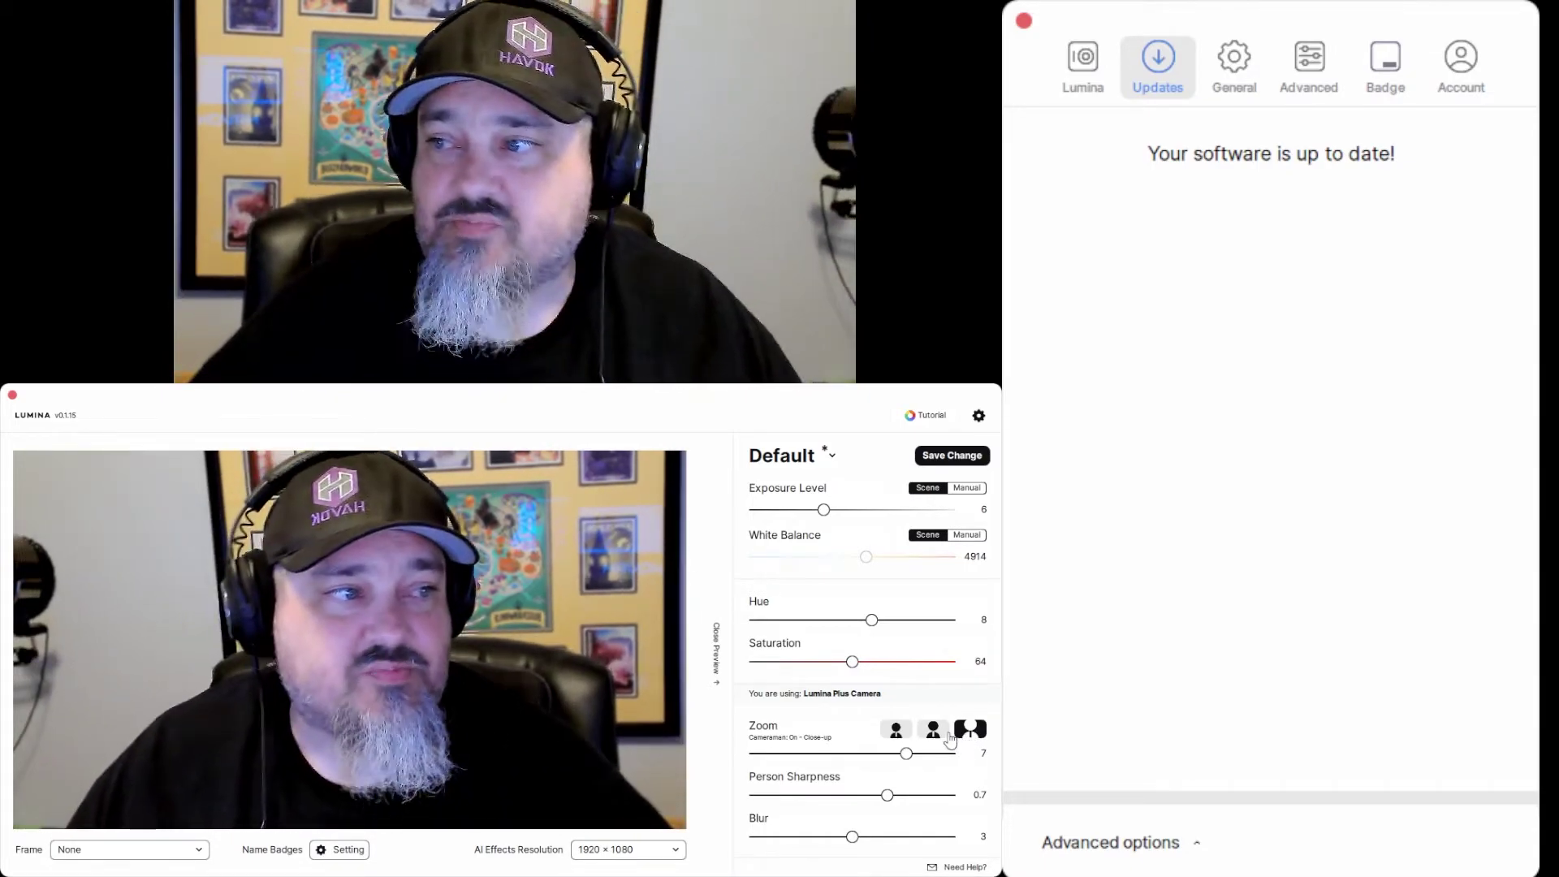
left_click(935, 730)
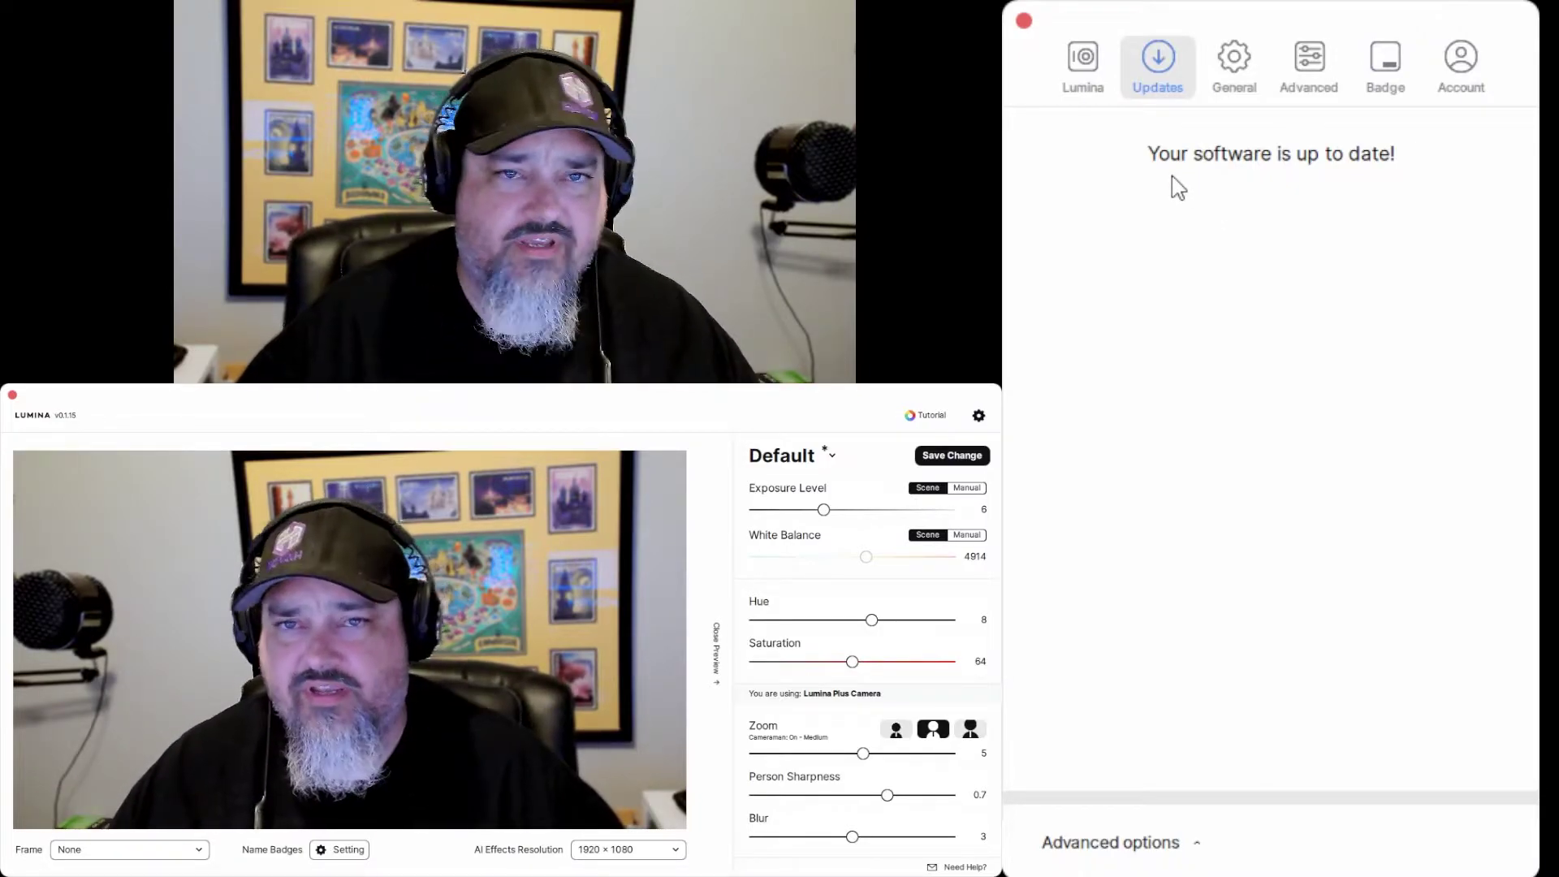
Step: Look over the General settings and bring up the exposure controls in the Advanced settings
left_click(1231, 79)
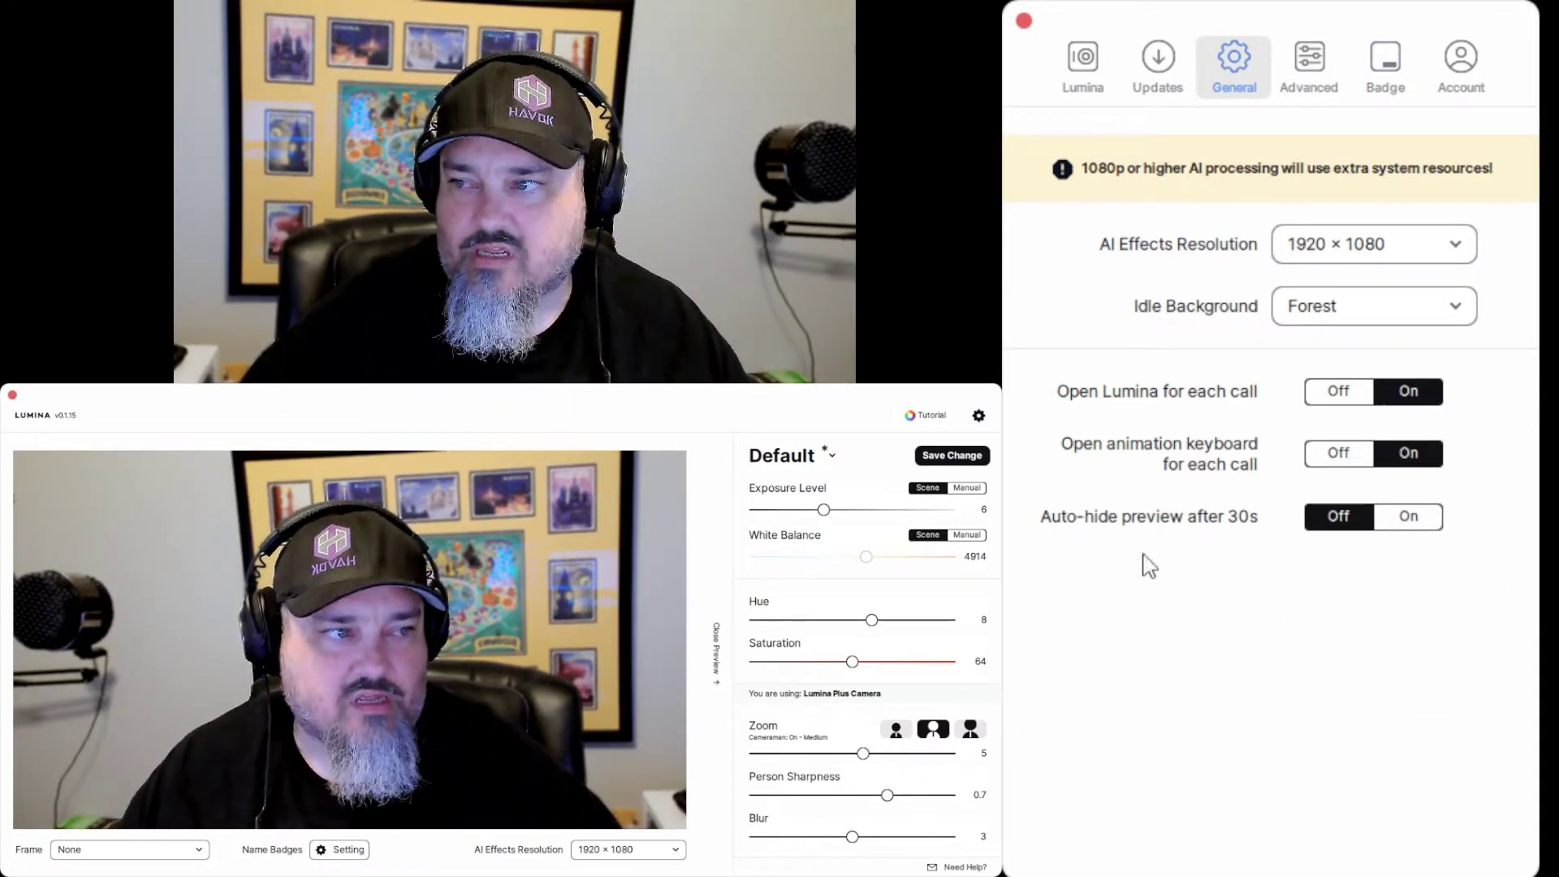
left_click(1306, 85)
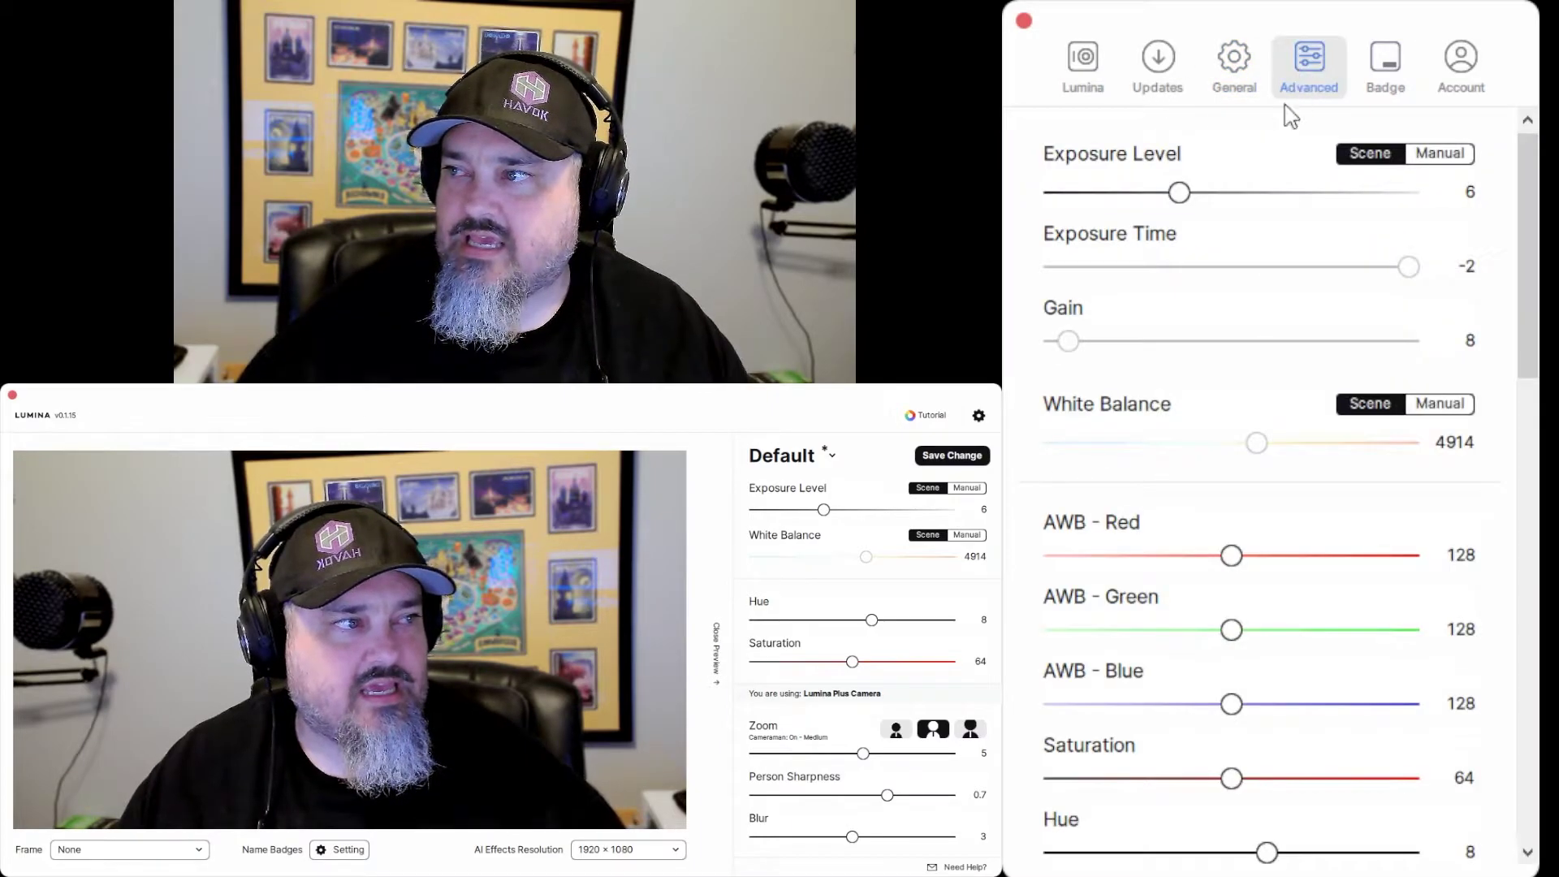
scroll(1278, 239, "up", 1)
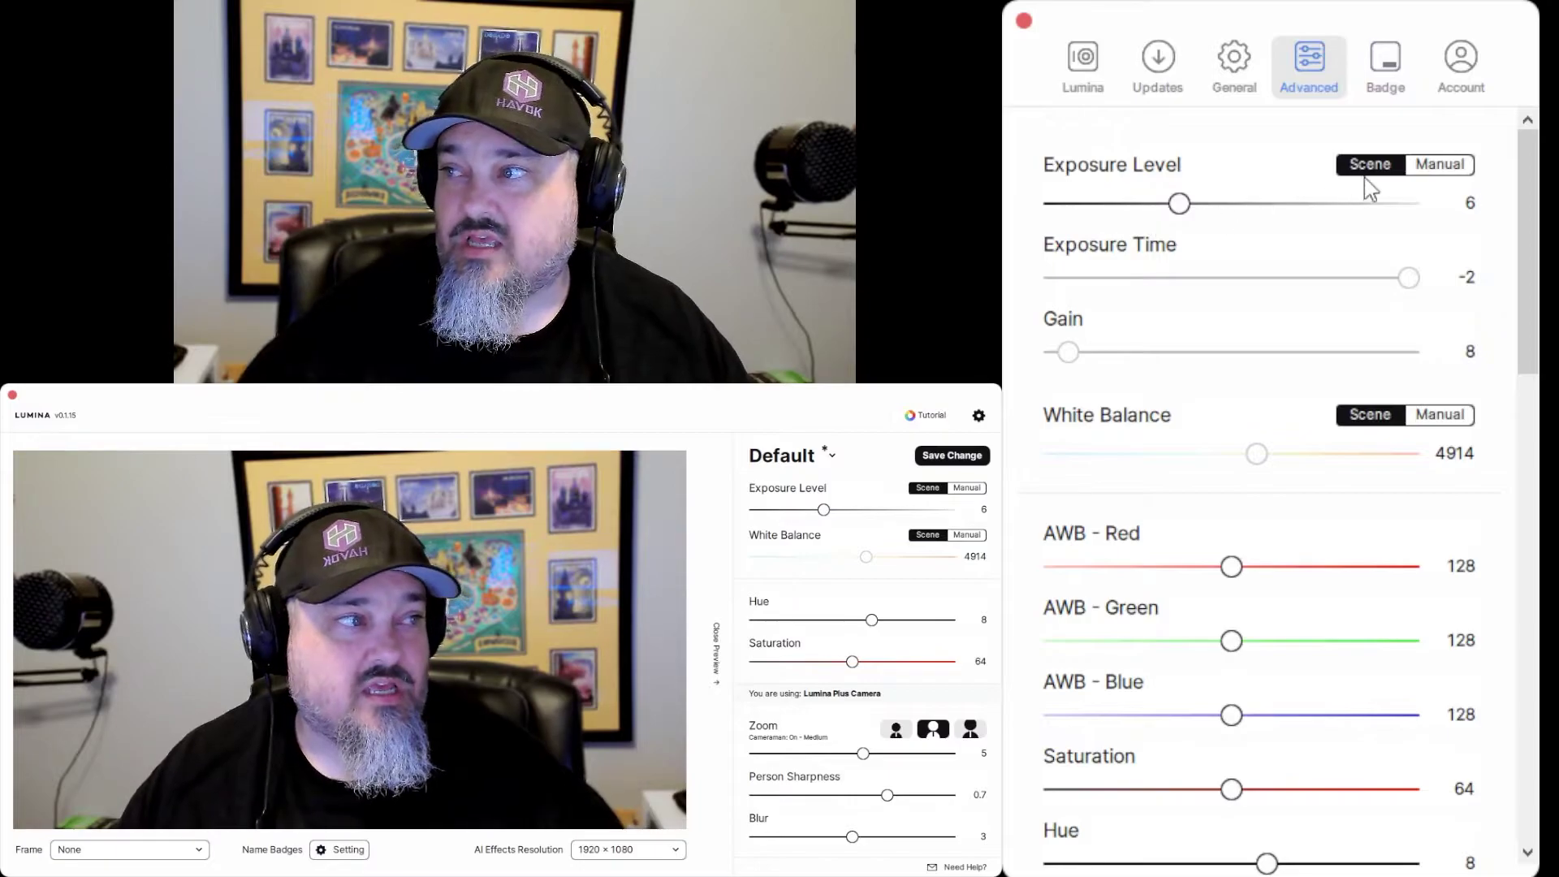
Step: Try manual exposure with a small exposure time adjustment, and return the exposure to Scene mode
left_click(1438, 166)
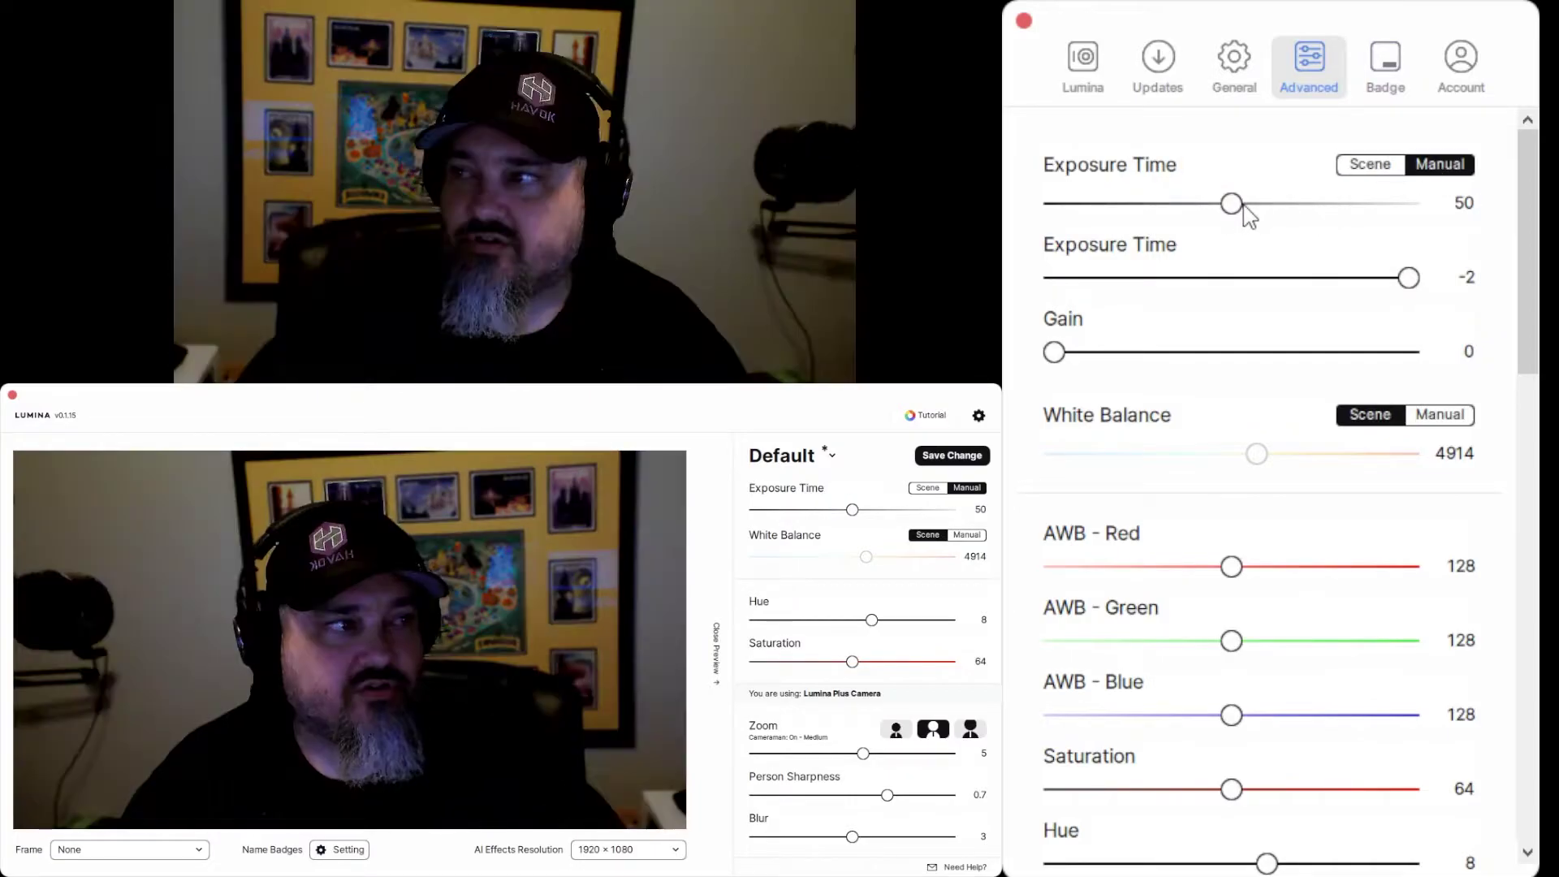
mouse_move(1232, 207)
left_mouse_down()
mouse_move(1383, 208)
mouse_move(1121, 208)
mouse_move(1253, 203)
mouse_move(1235, 203)
left_mouse_up()
left_click(1372, 166)
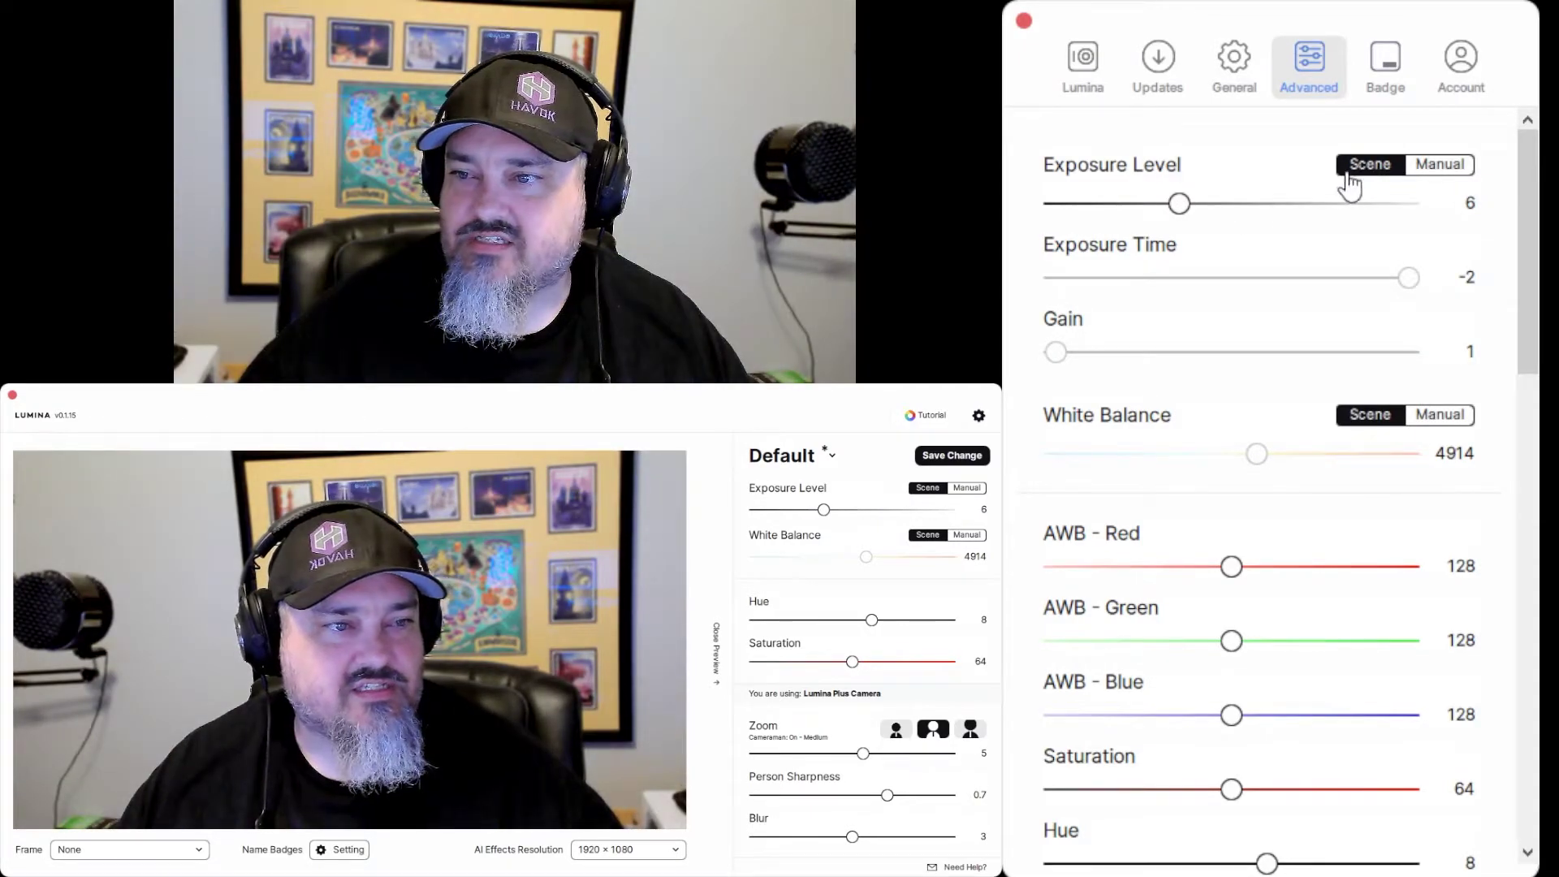
Step: Test Cameraman Speed at 5.0, 2.0 and 0.1 in the advanced settings, and set it to 2.5
left_click_drag(1525, 315, 1526, 744)
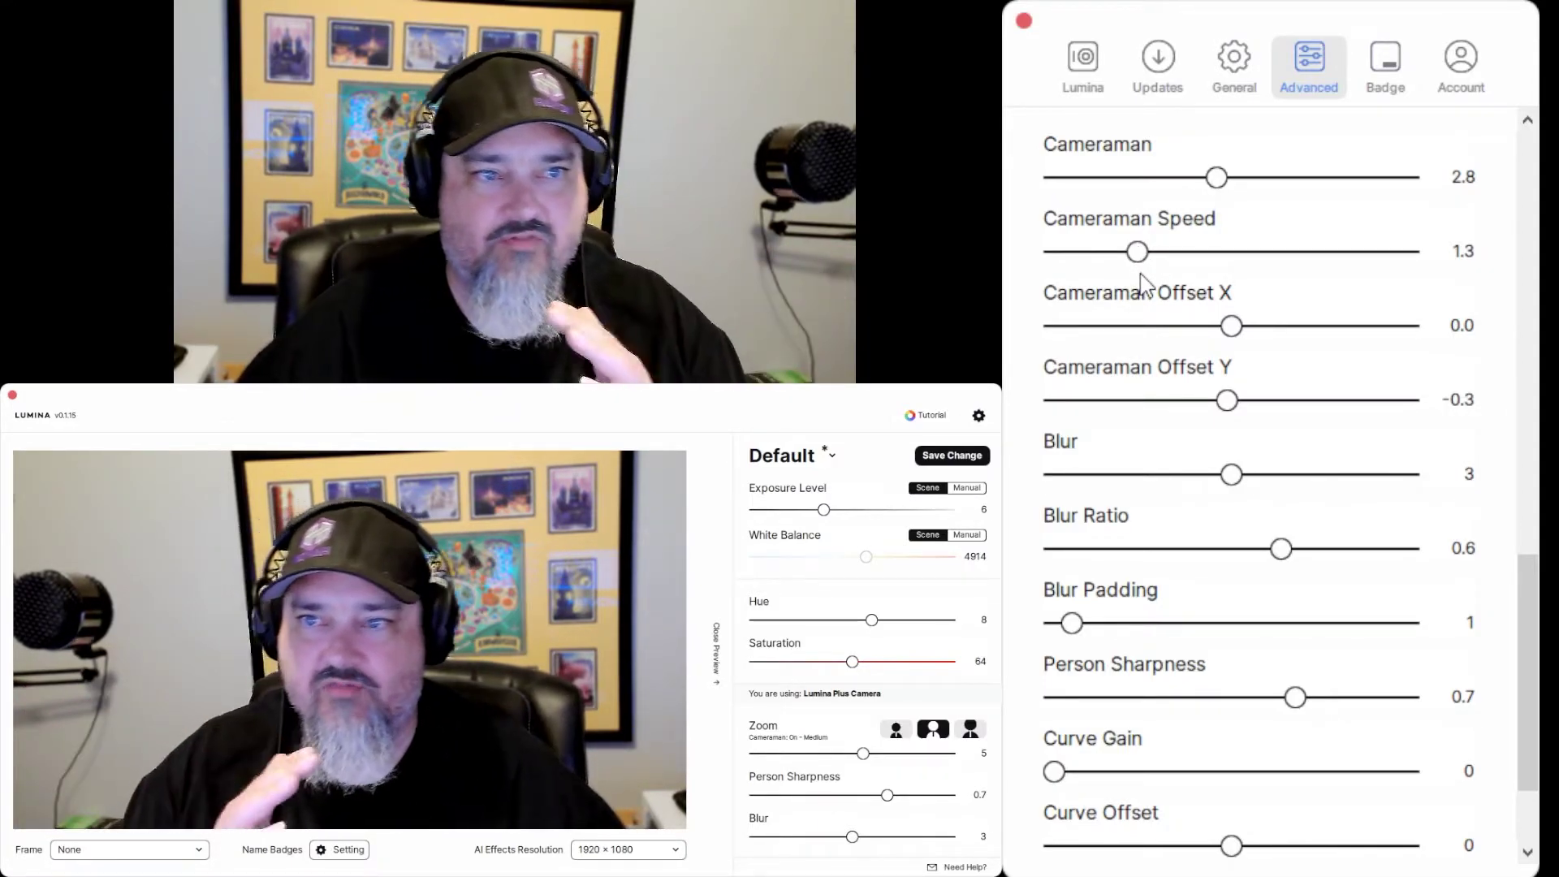
left_click_drag(1140, 257, 1424, 276)
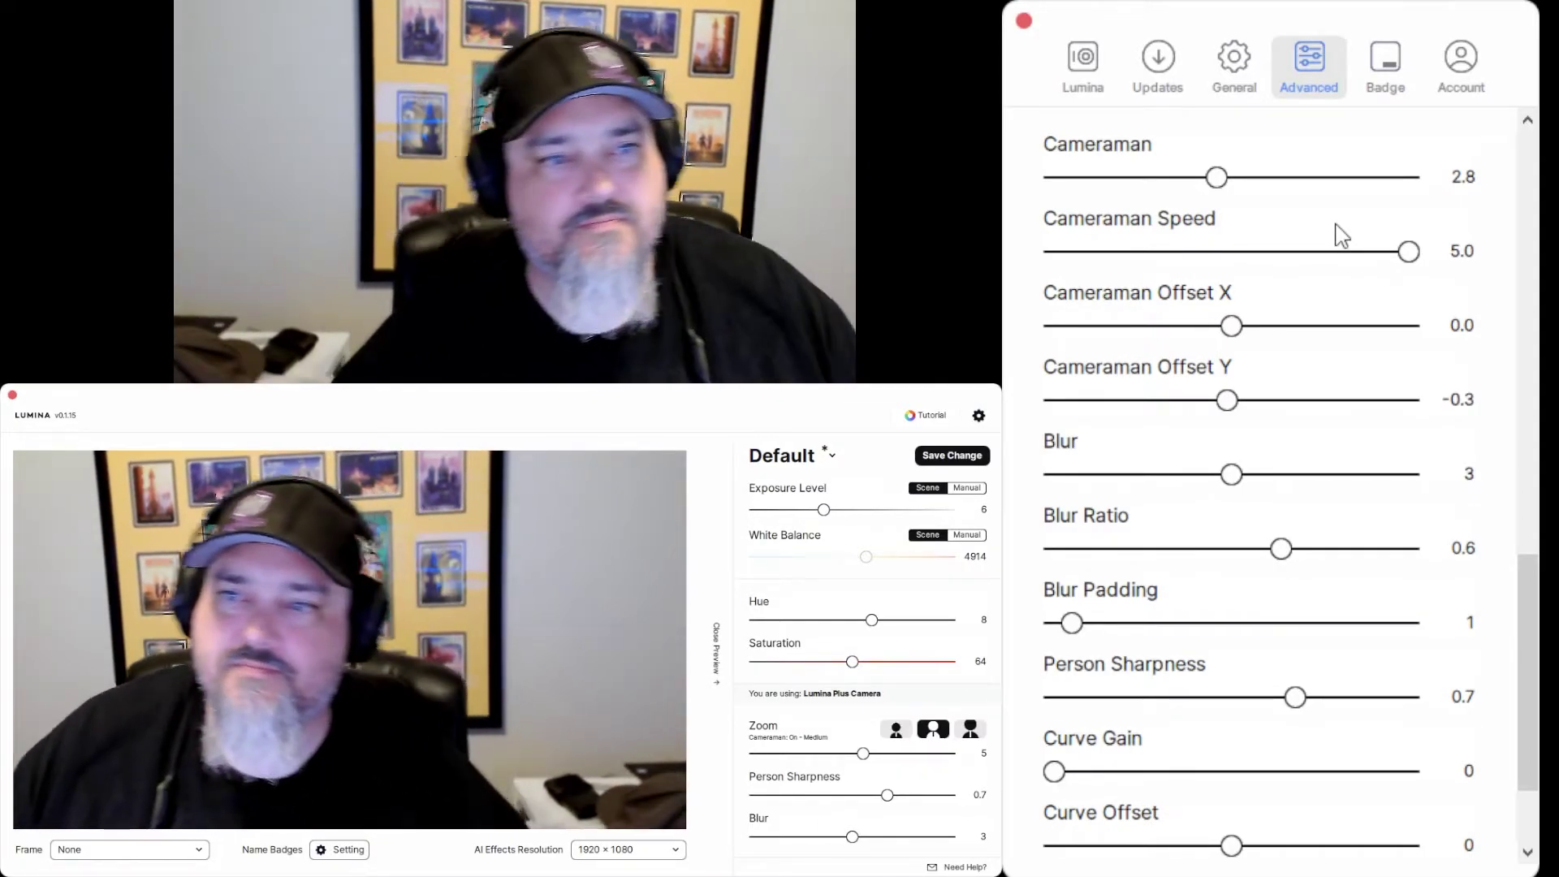
left_click_drag(1406, 251, 1190, 252)
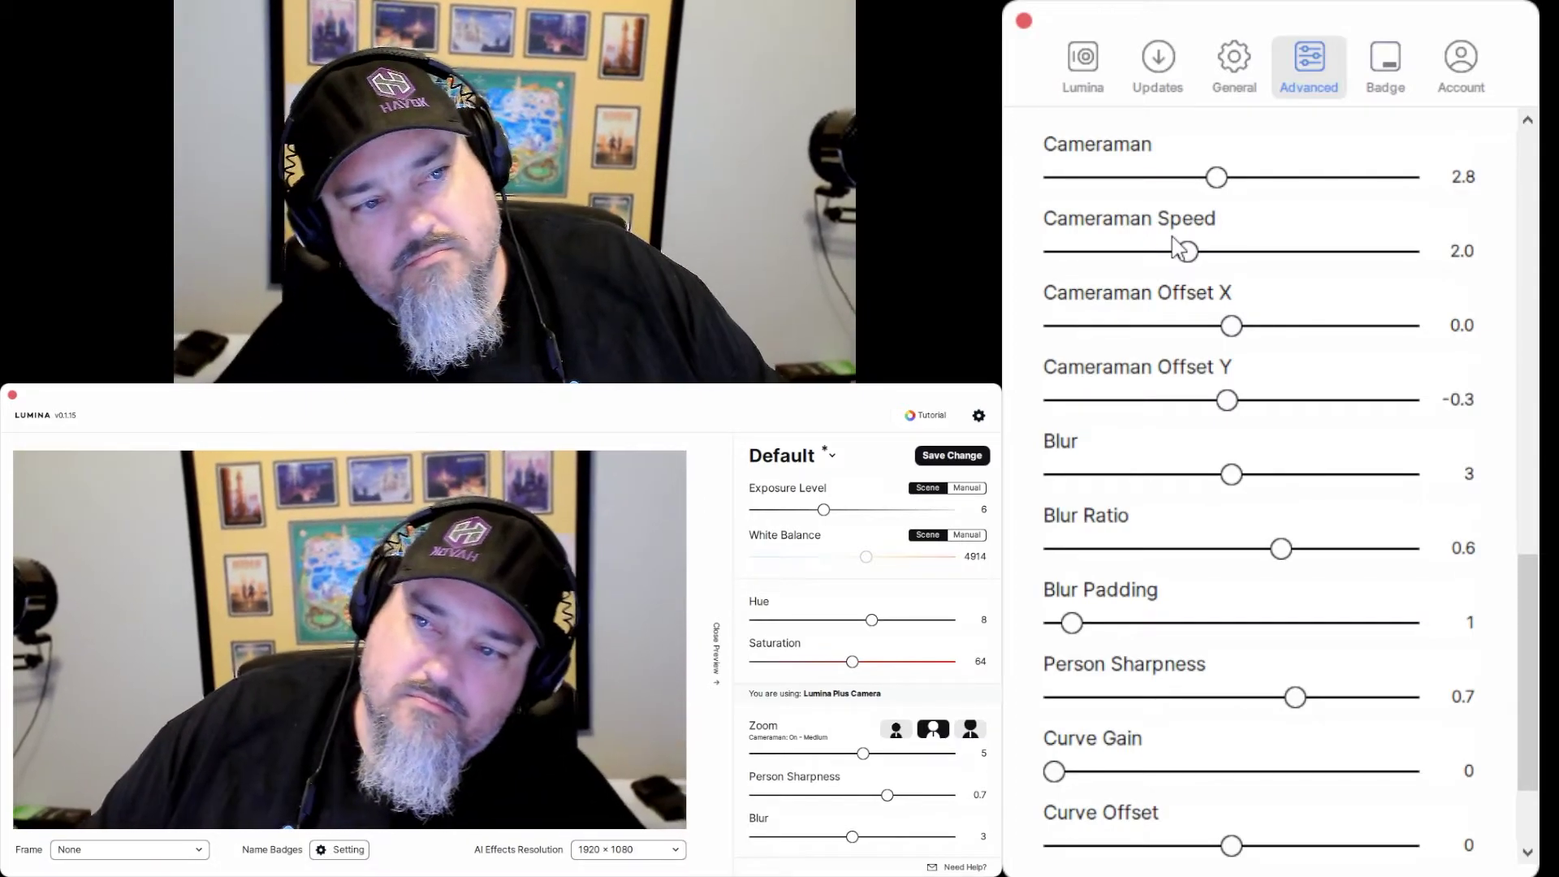
left_click_drag(1187, 252, 1049, 253)
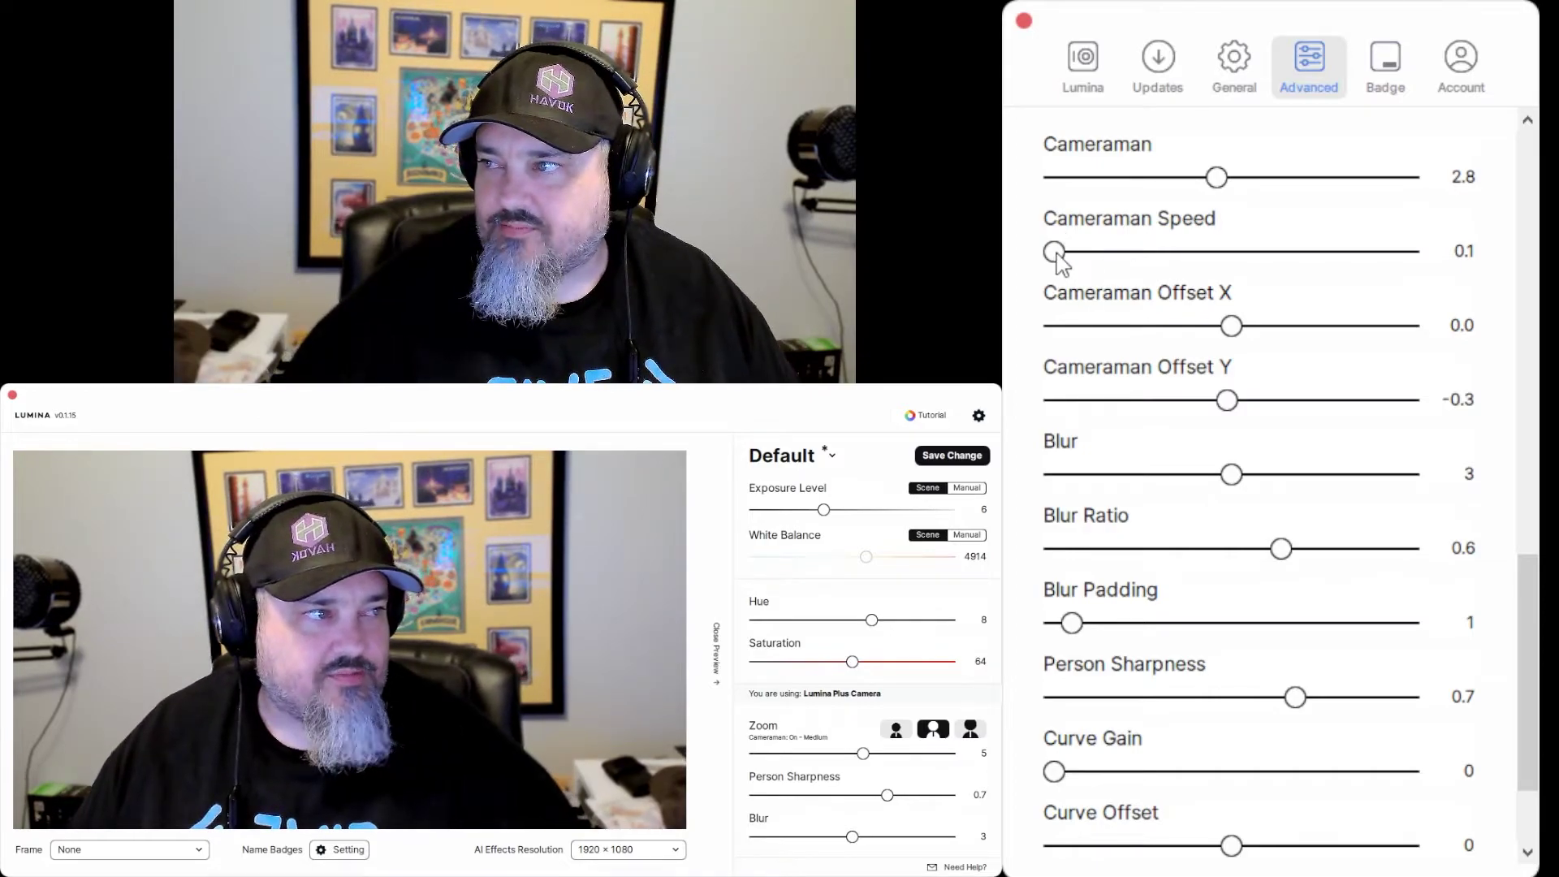
left_click_drag(1056, 255, 1237, 260)
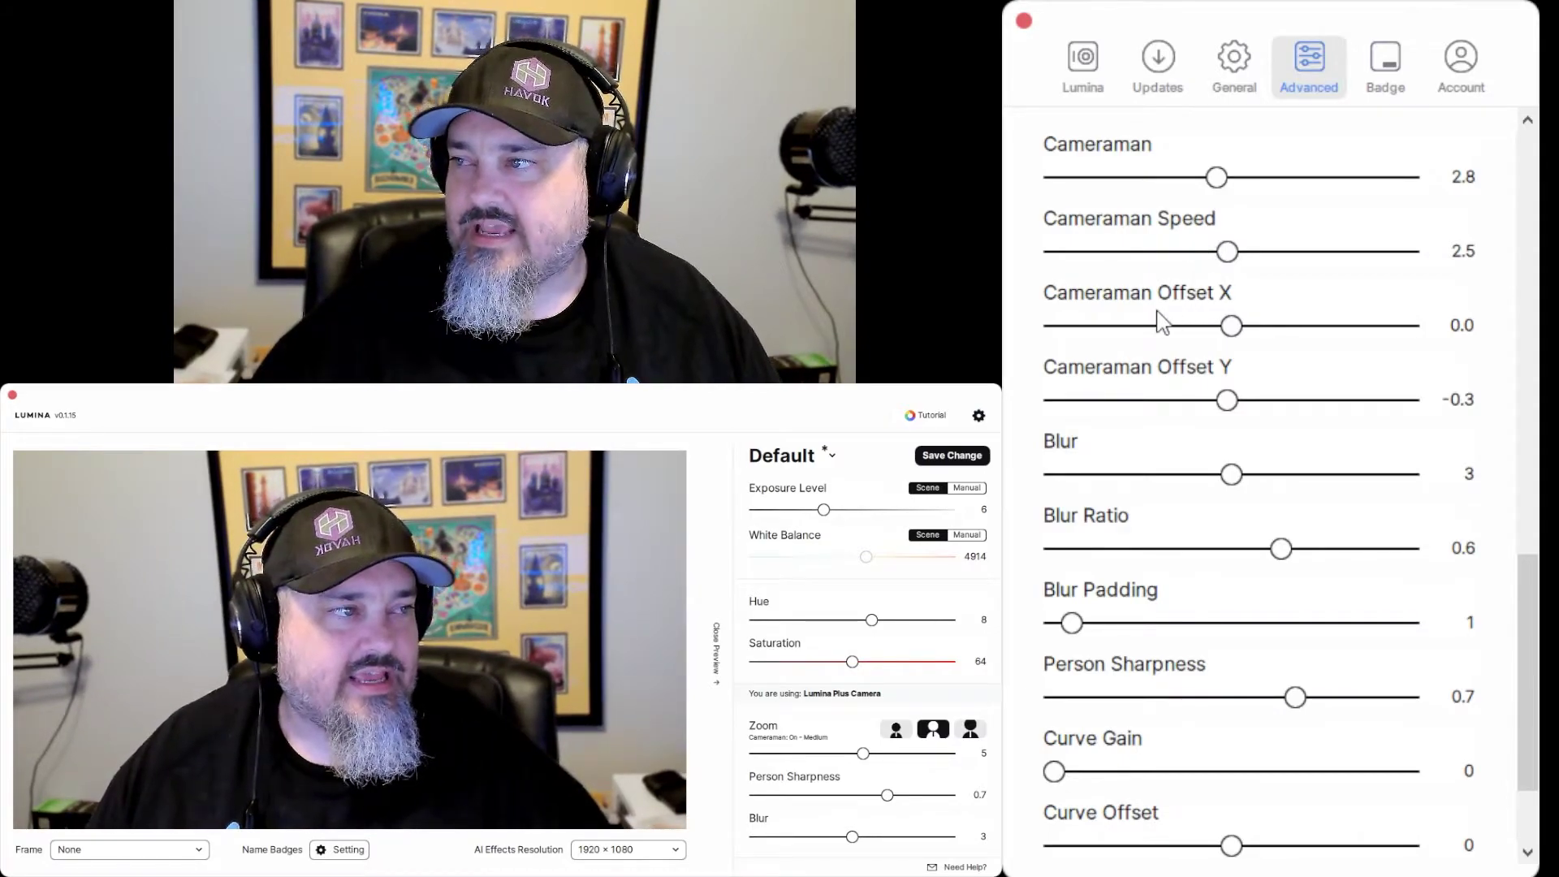
Step: Try Cameraman Offset X at 0.1, and set both the X and Y offsets to 0.0
left_click_drag(1234, 322, 1236, 280)
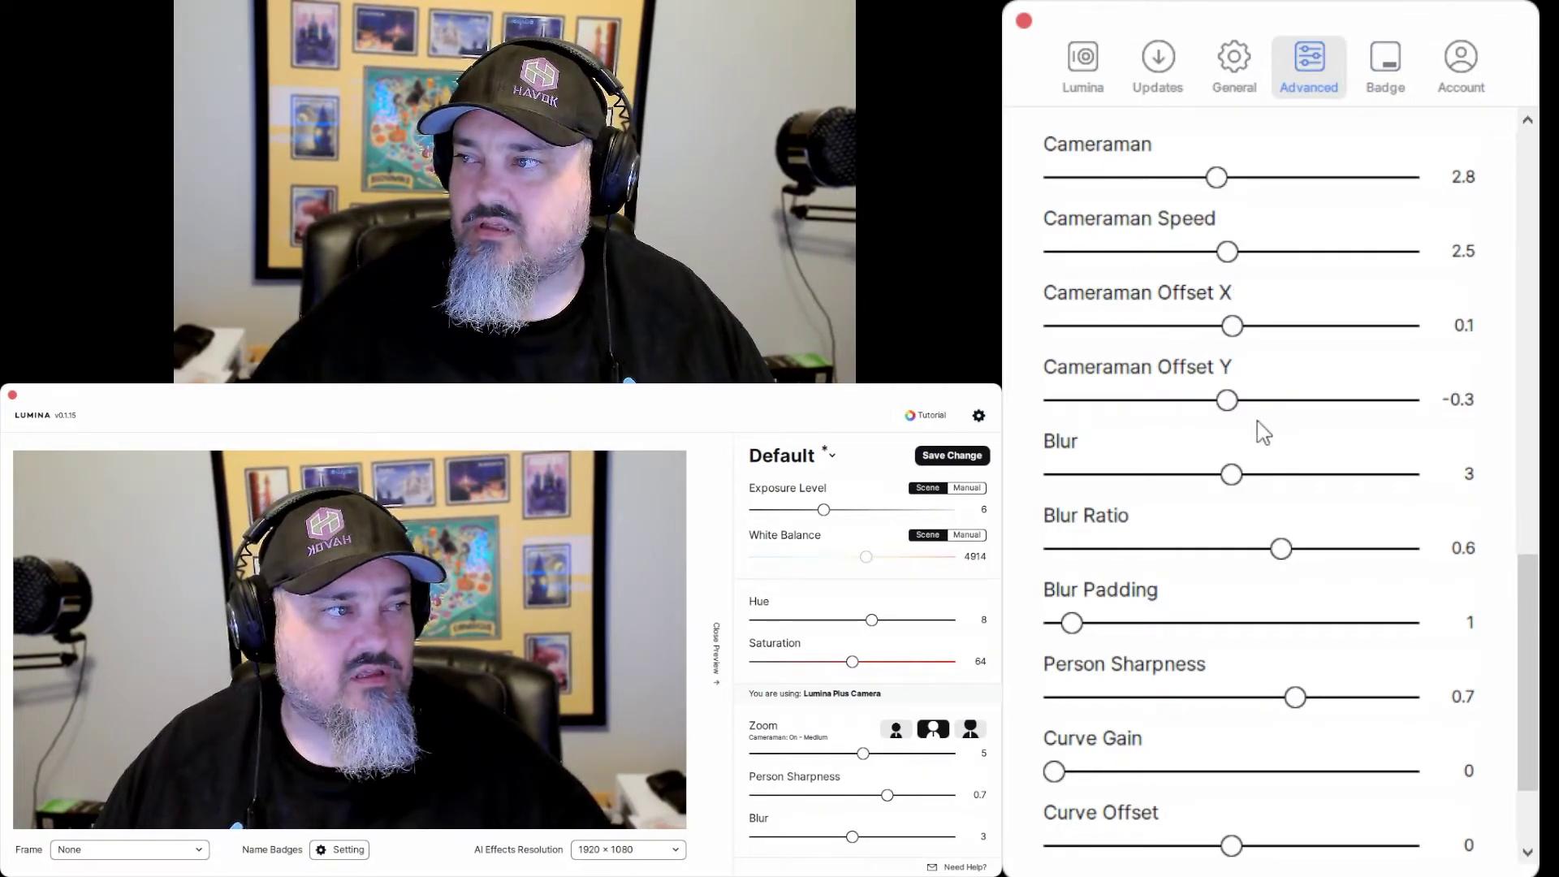
left_click_drag(1228, 402, 1230, 401)
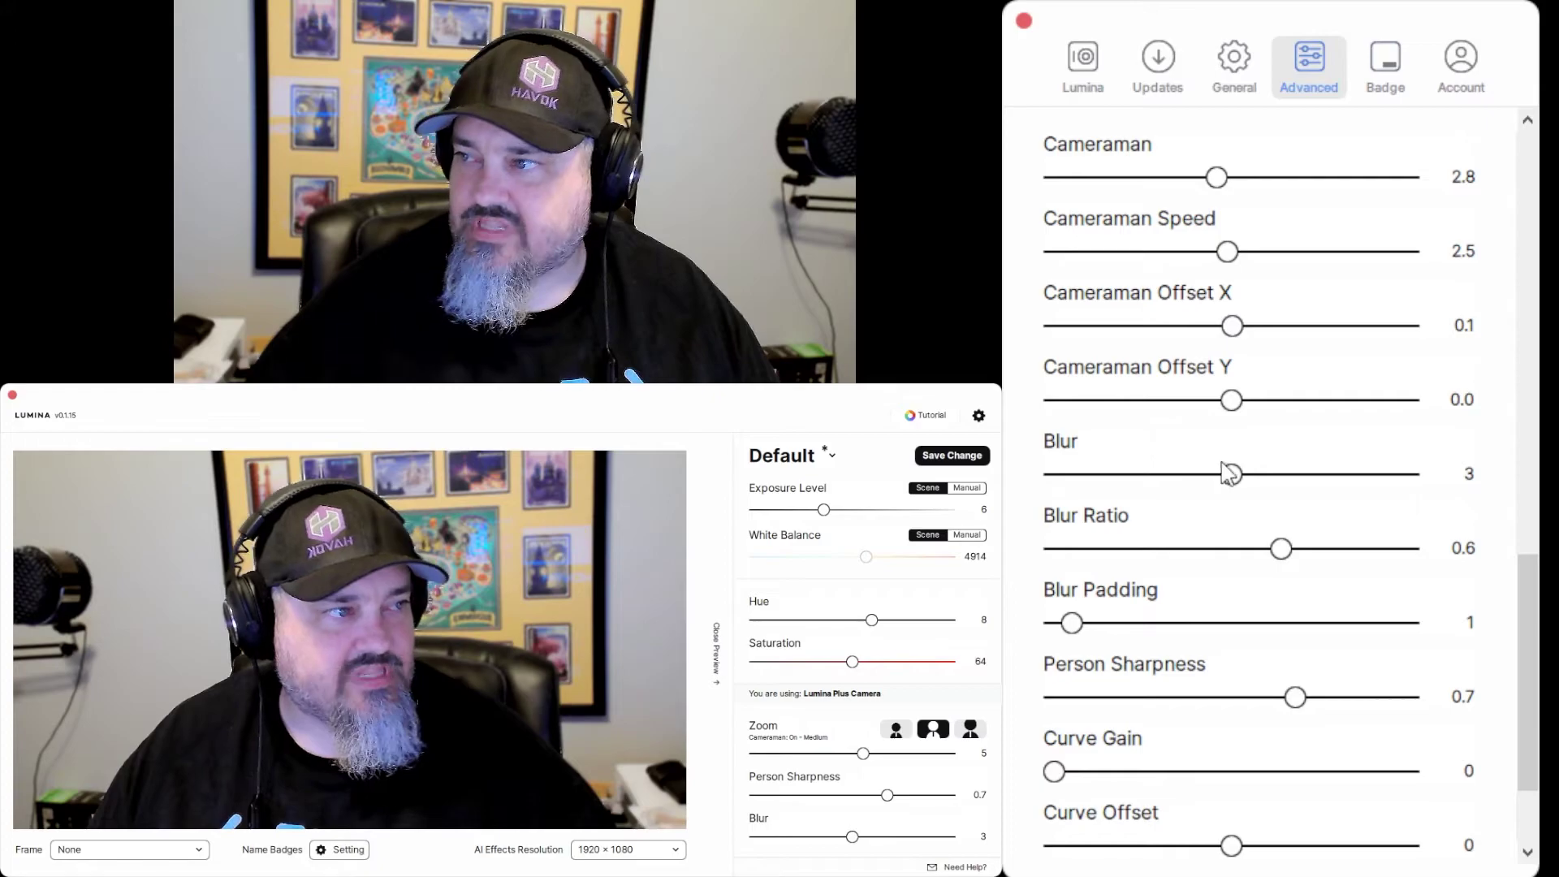
left_click_drag(1231, 324, 1230, 328)
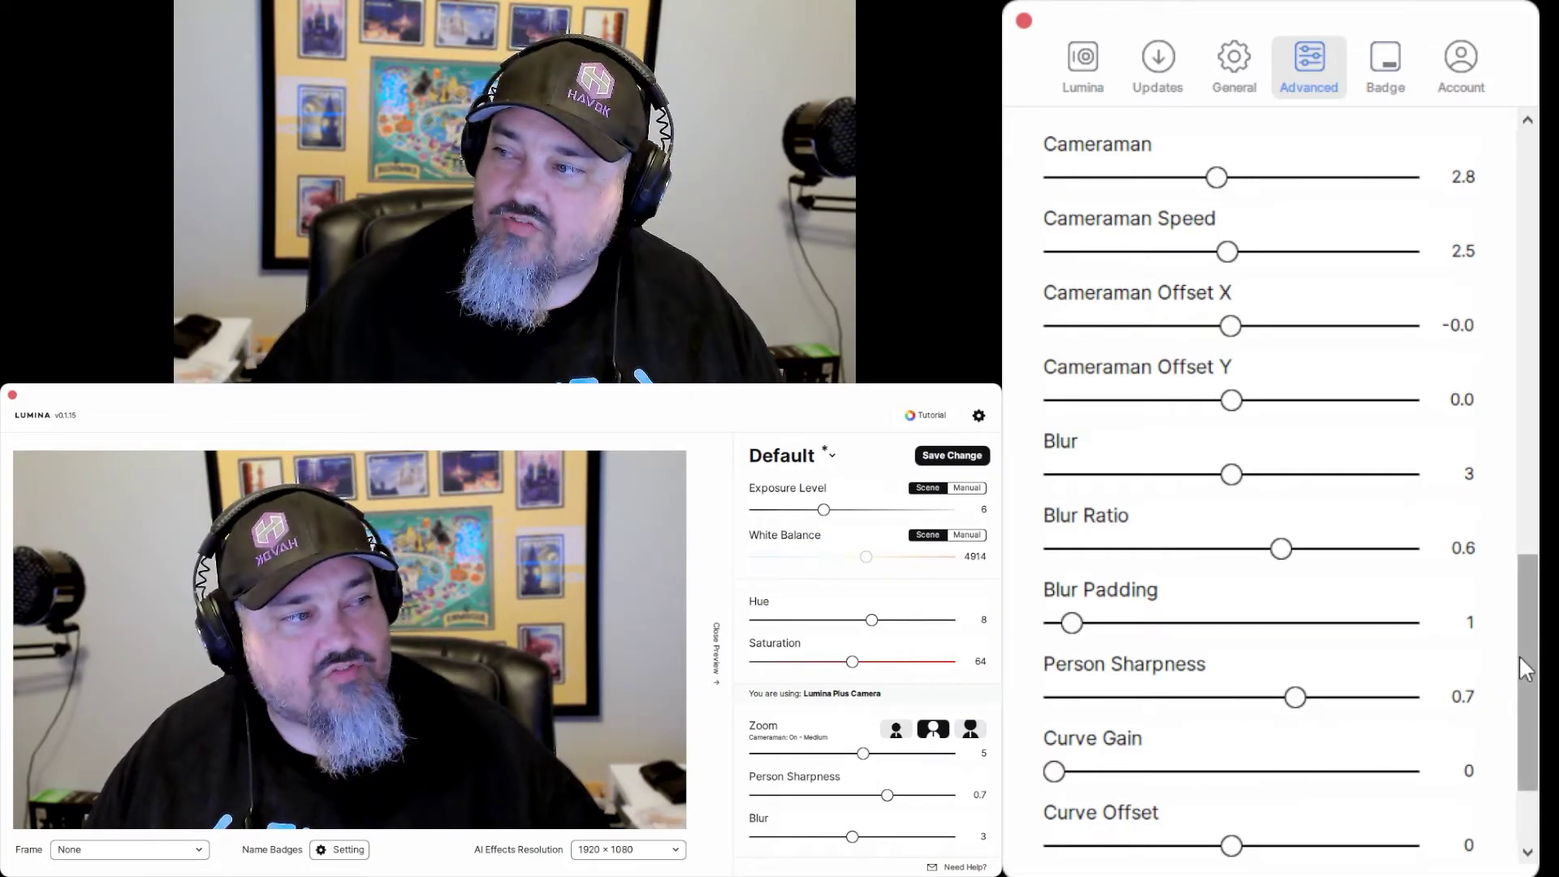
scroll(1518, 654, "down", 2)
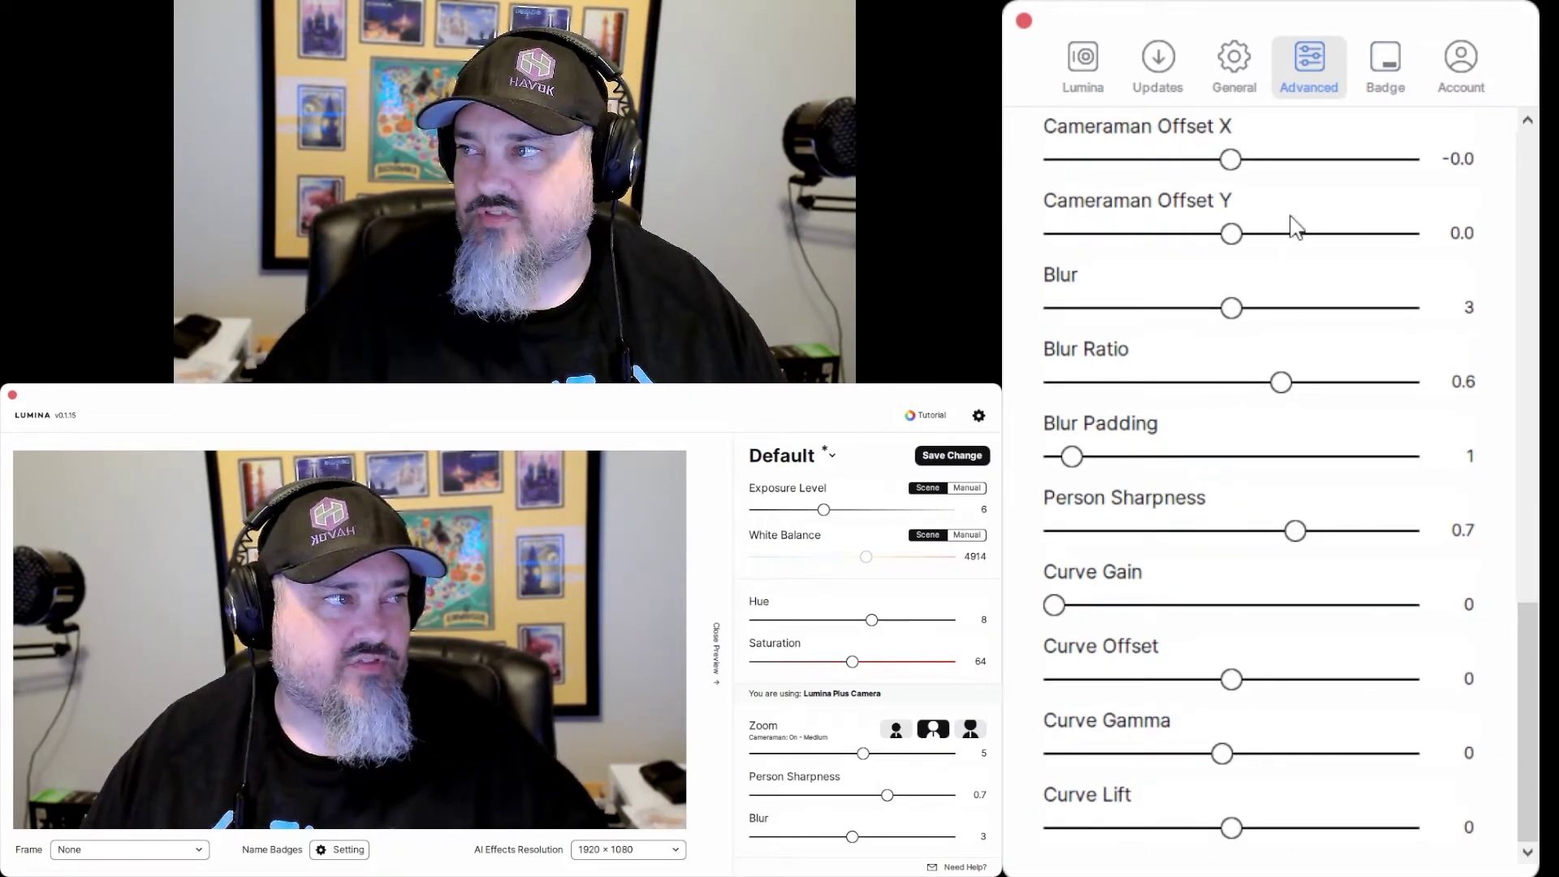
Step: Turn on the name overlay in the badge settings and enter the display name
left_click(1380, 73)
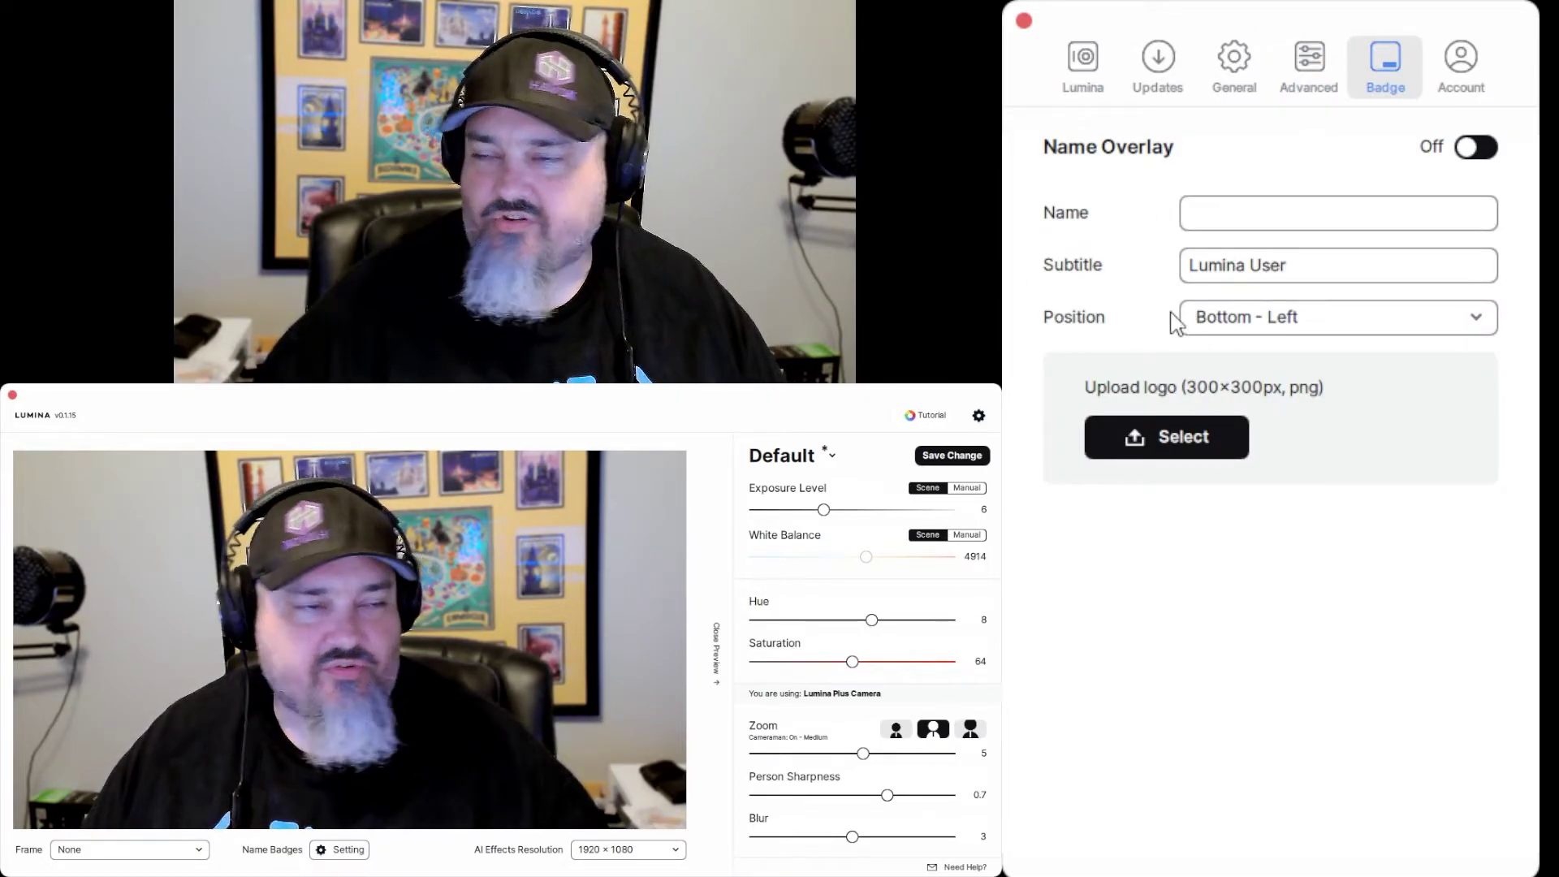
left_click(1476, 148)
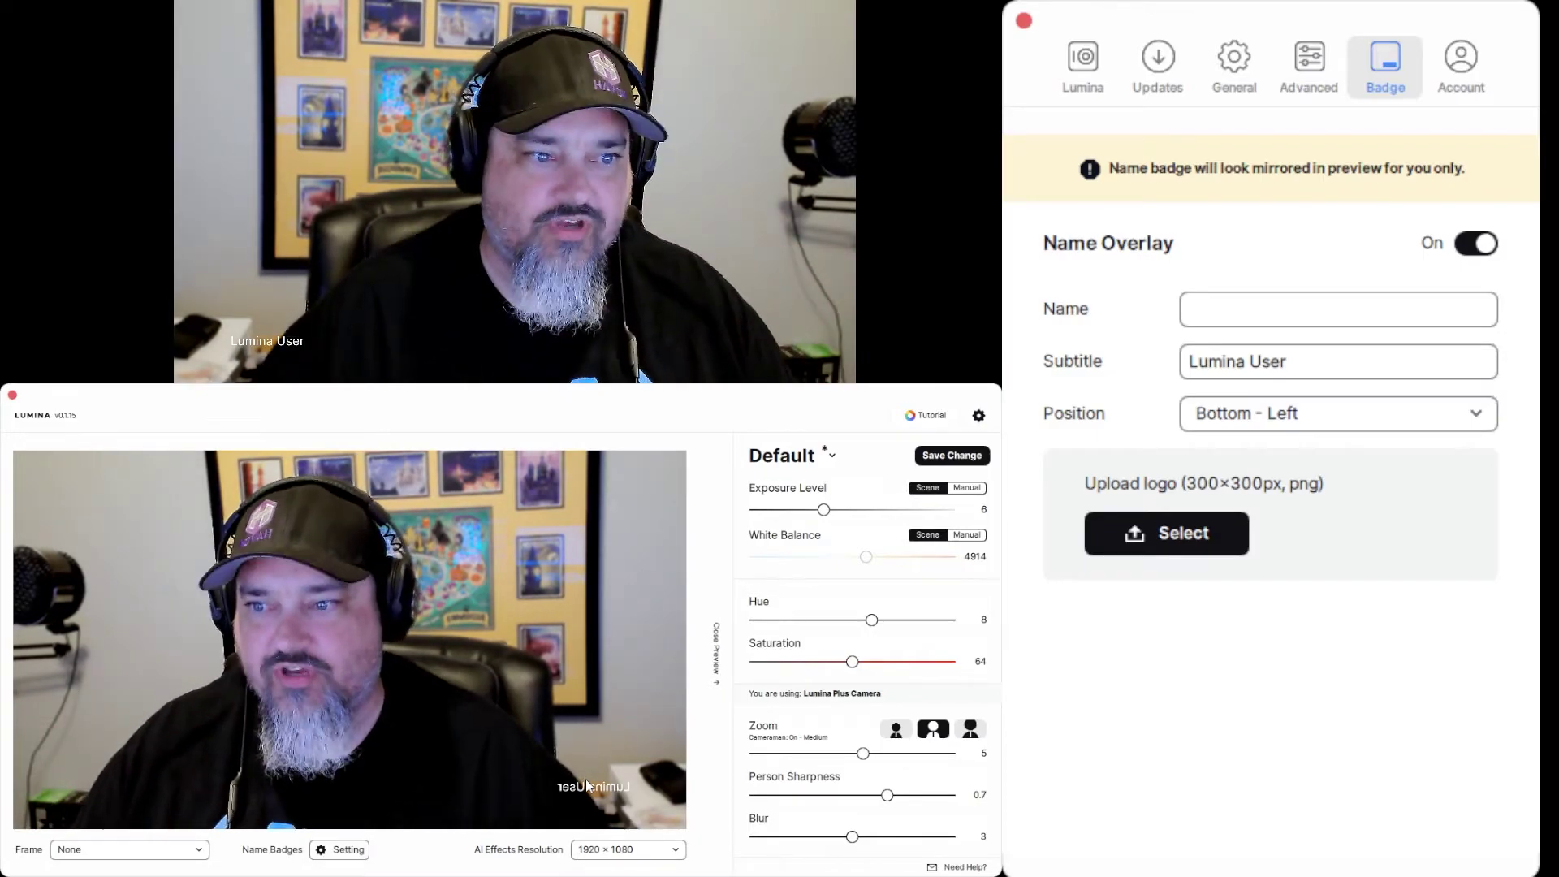
left_click(1249, 313)
type("HAVOK")
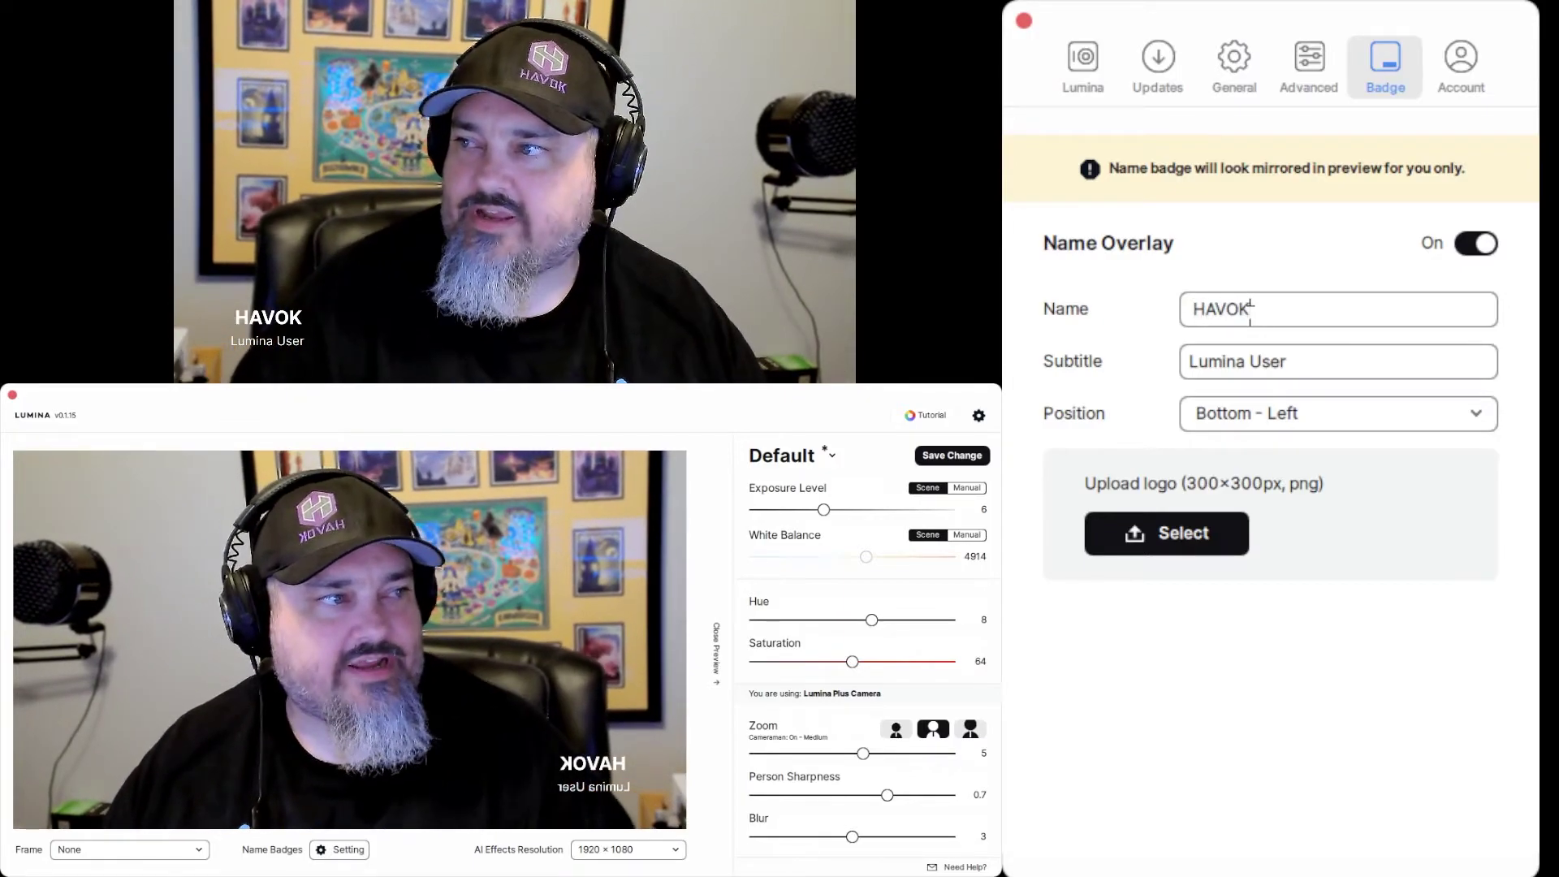
Step: Try the name badge at Bottom - Right, return it to Bottom - Left, and turn off the name overlay
left_click(1333, 420)
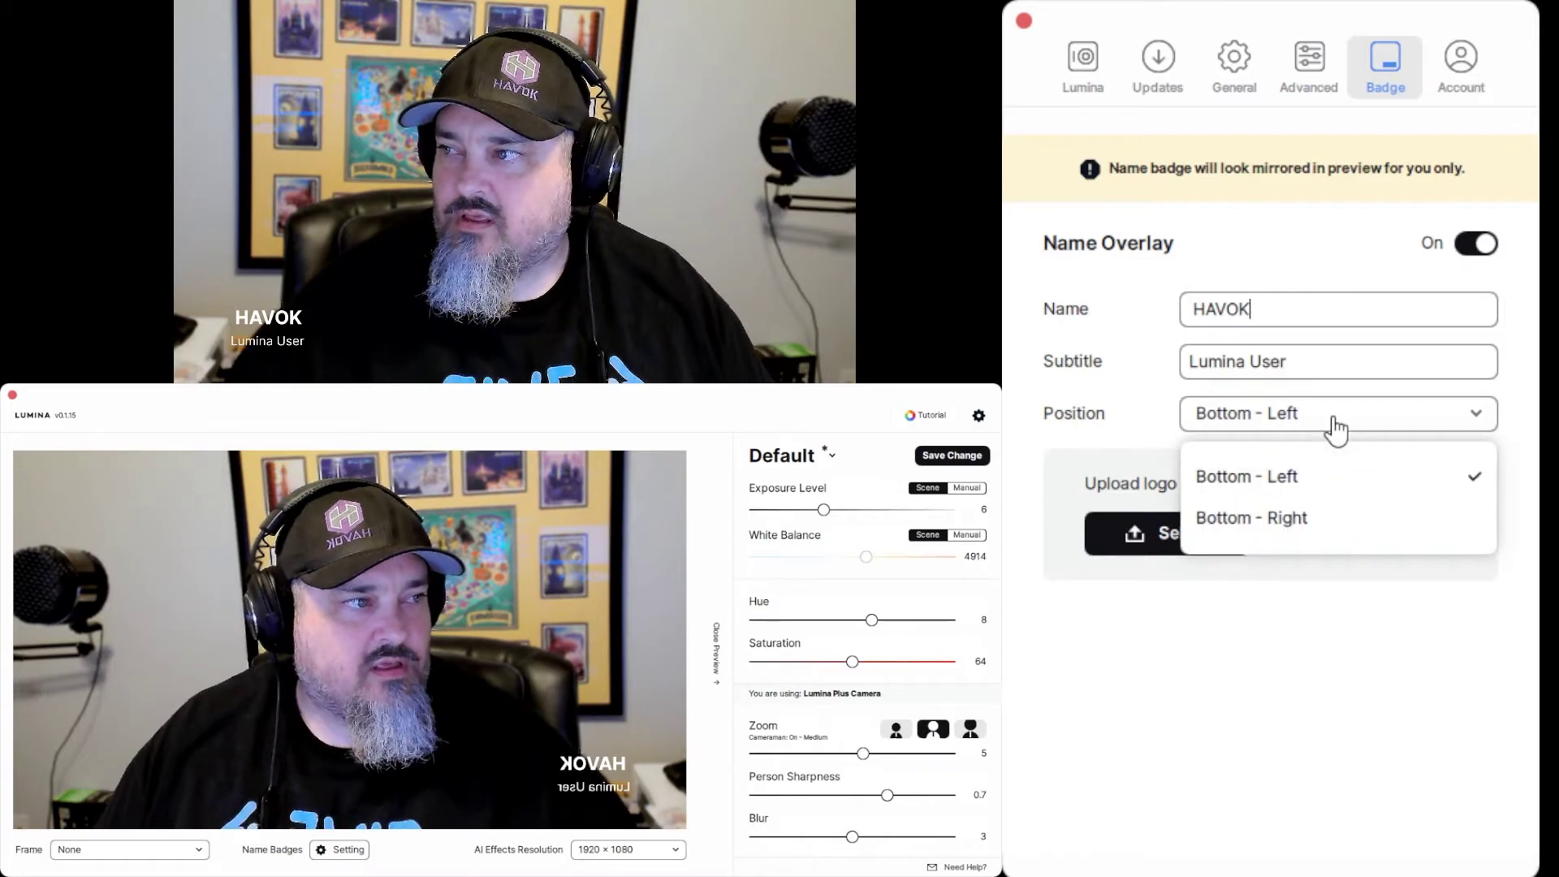
left_click(1305, 526)
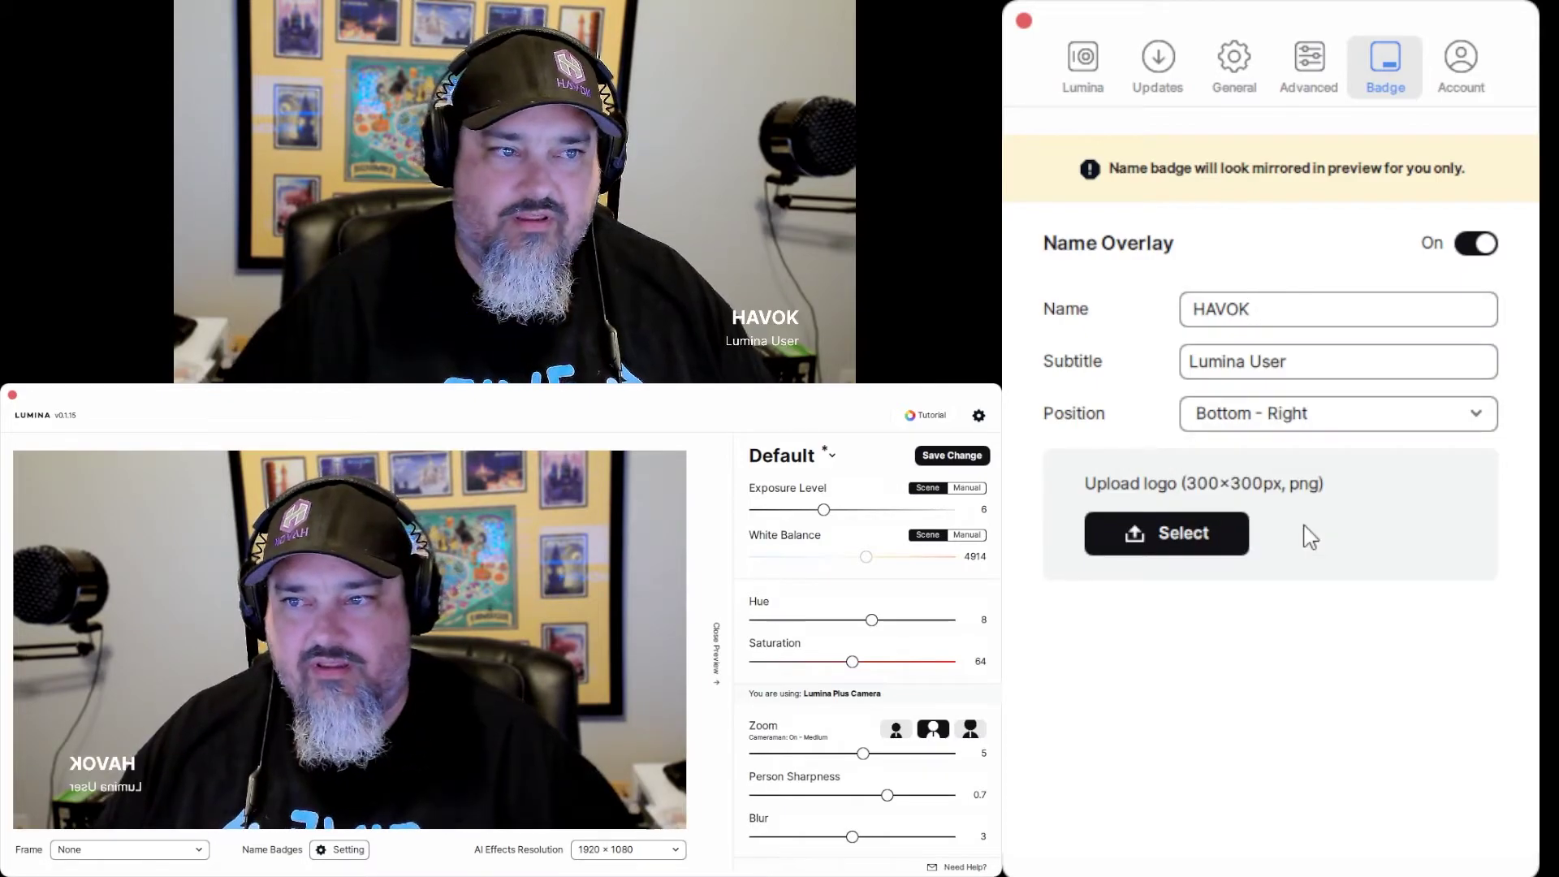
left_click(1325, 421)
left_click(1279, 476)
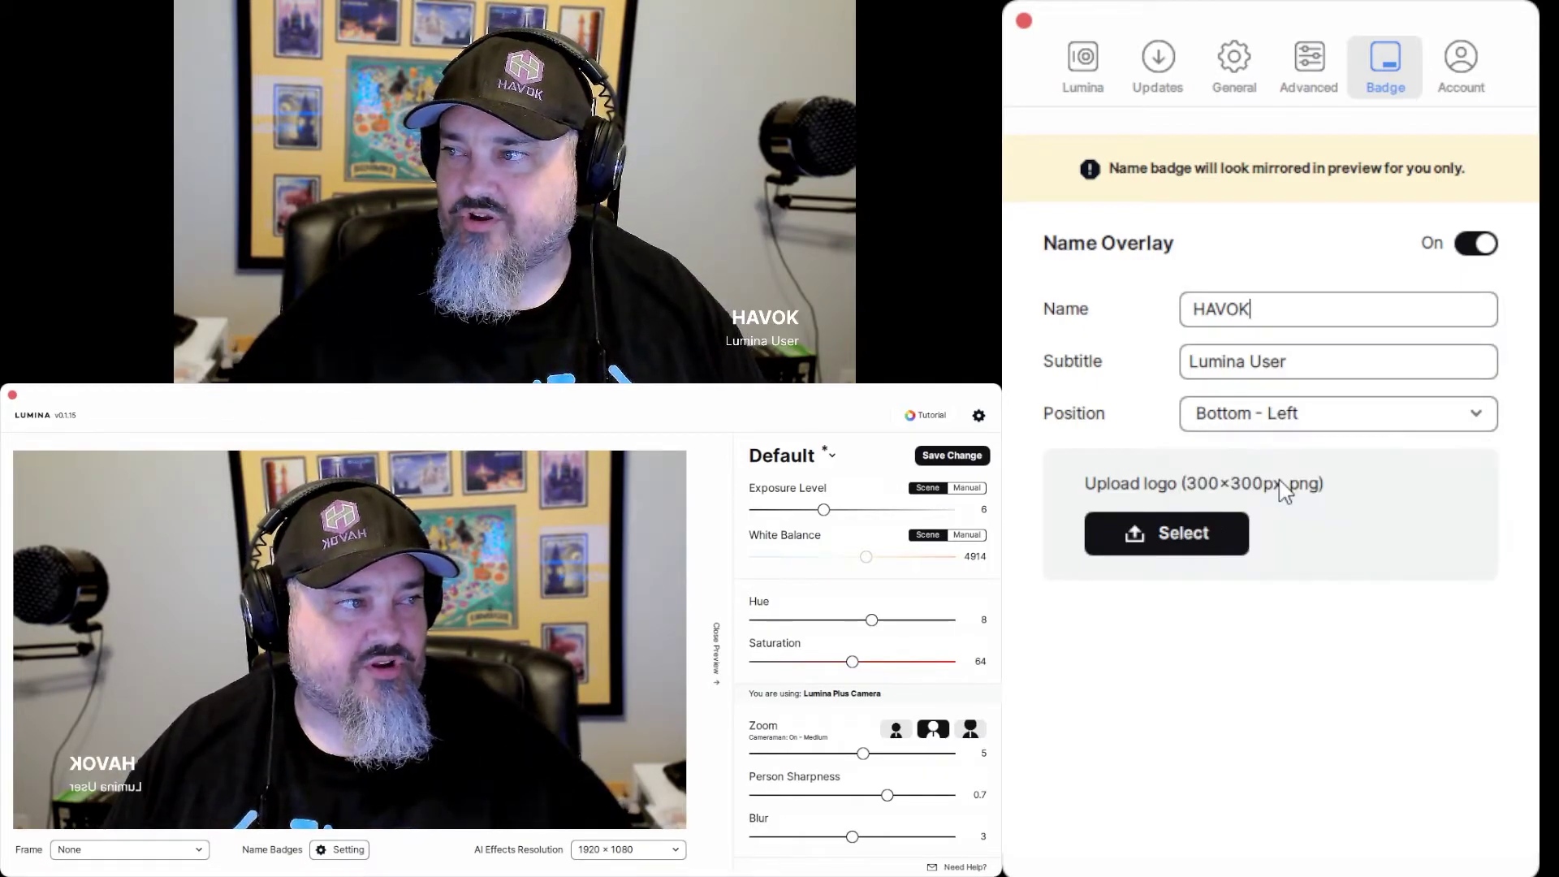
left_click(1473, 245)
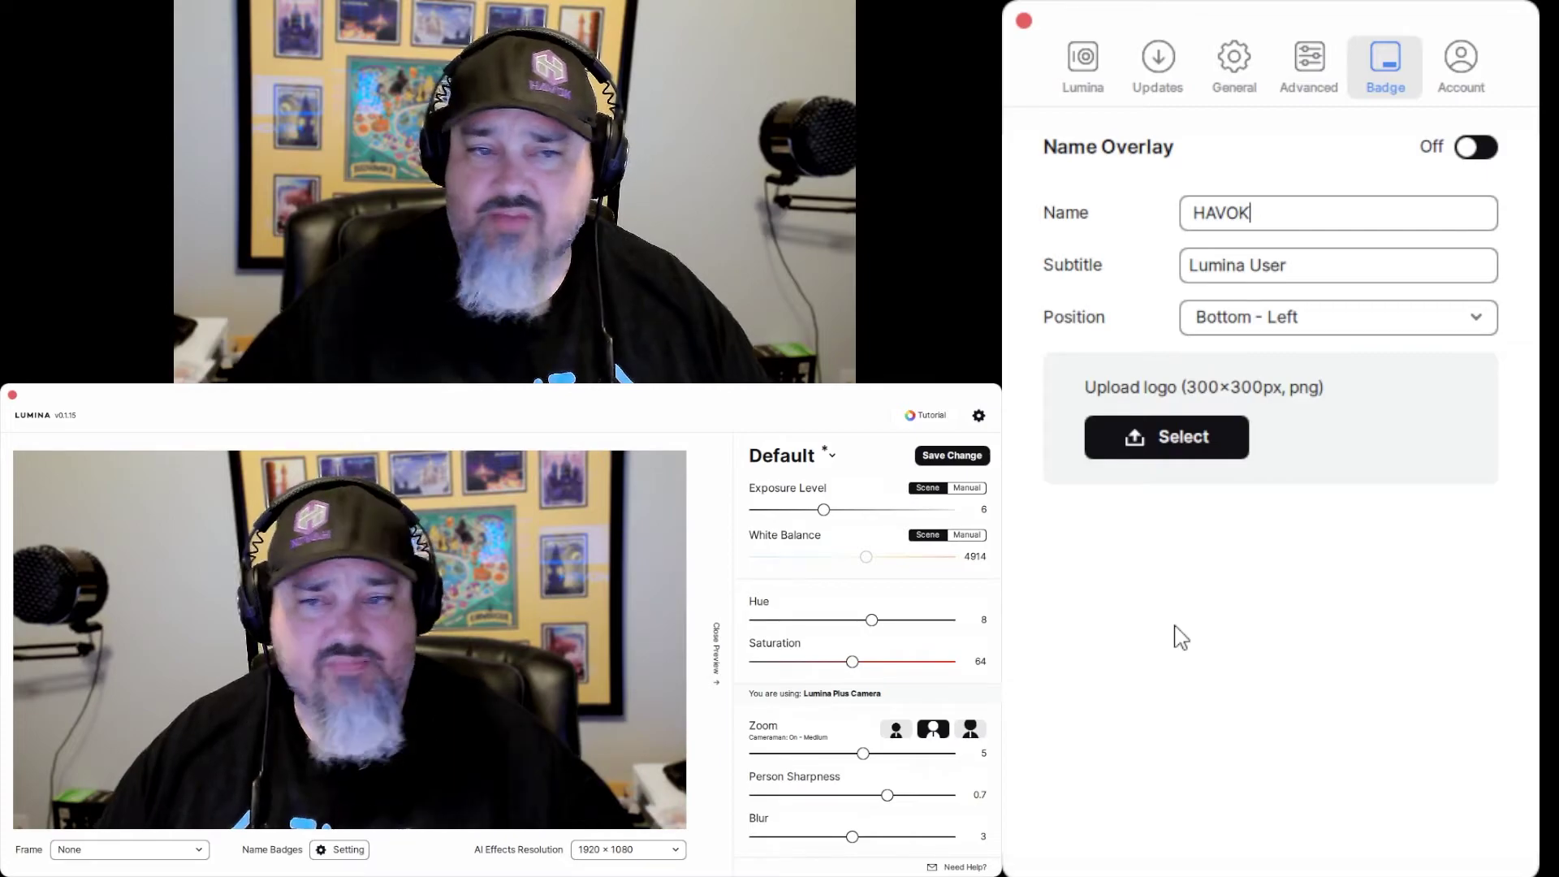